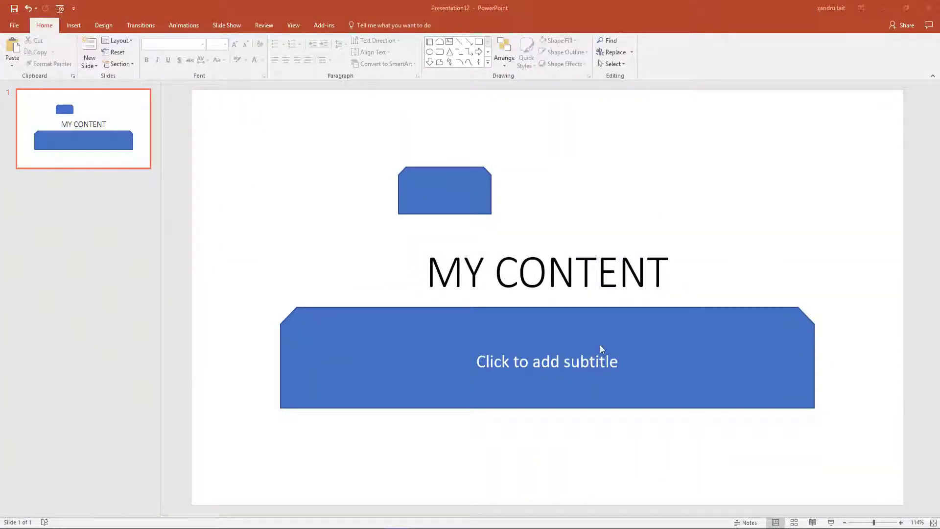
Step: Apply the Vapor Trail theme to the MY CONTENT title slide
left_click(101, 28)
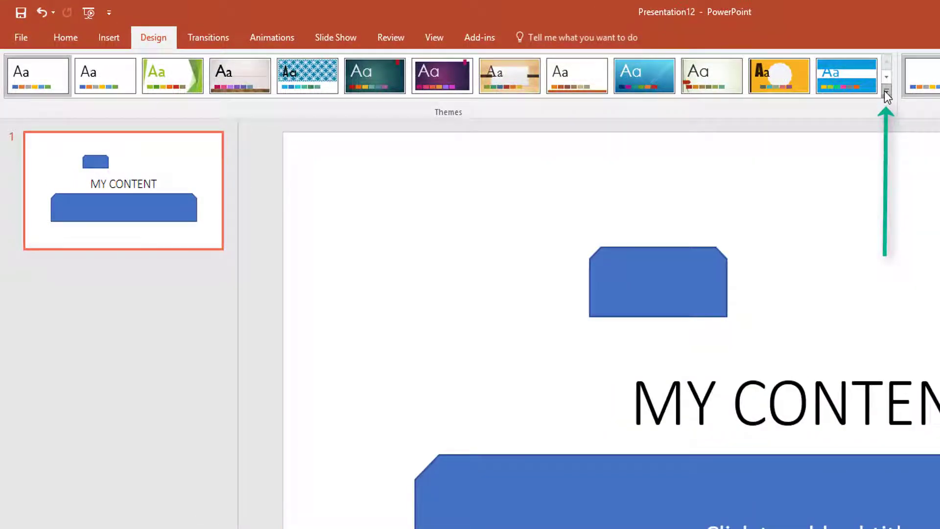
left_click(885, 90)
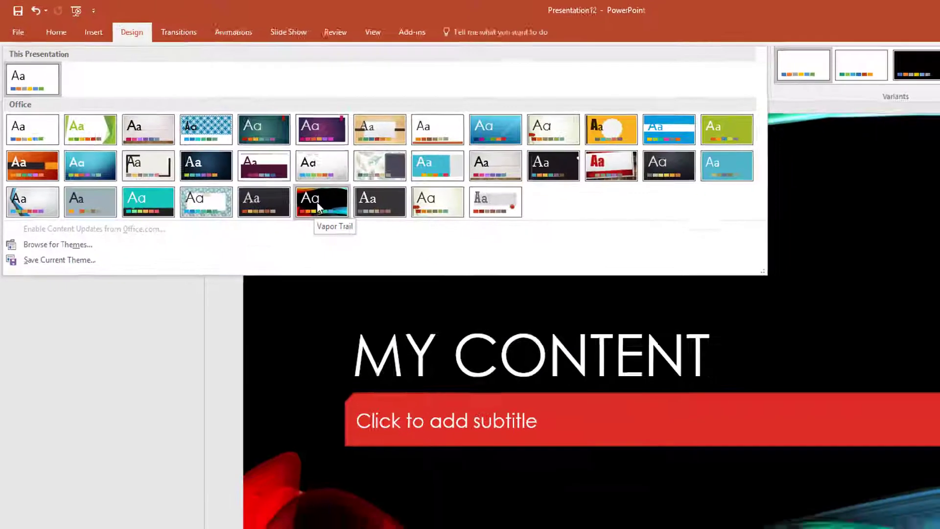
left_click(369, 236)
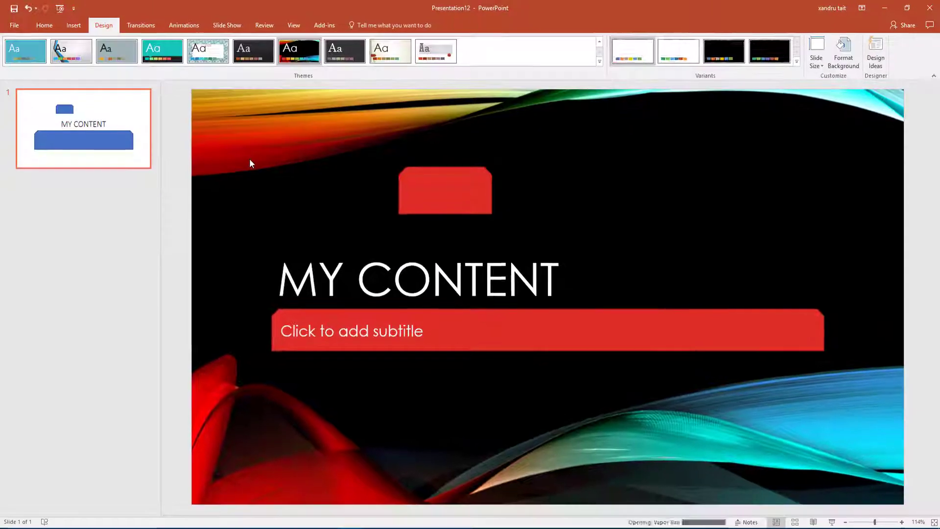
Step: Move the small red shape toward the top right and lower the subtitle placeholder
left_click(455, 197)
left_click_drag(453, 197, 759, 159)
left_click(443, 337)
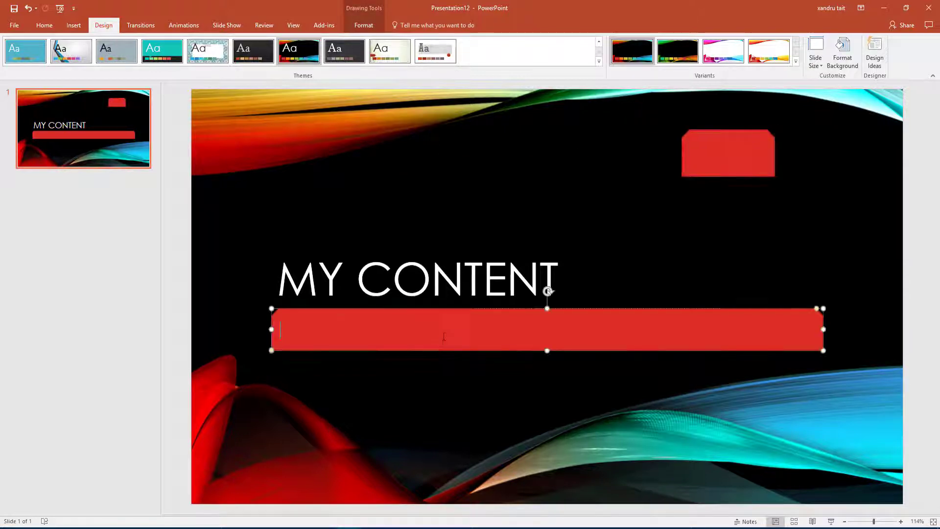
left_click_drag(463, 350, 490, 397)
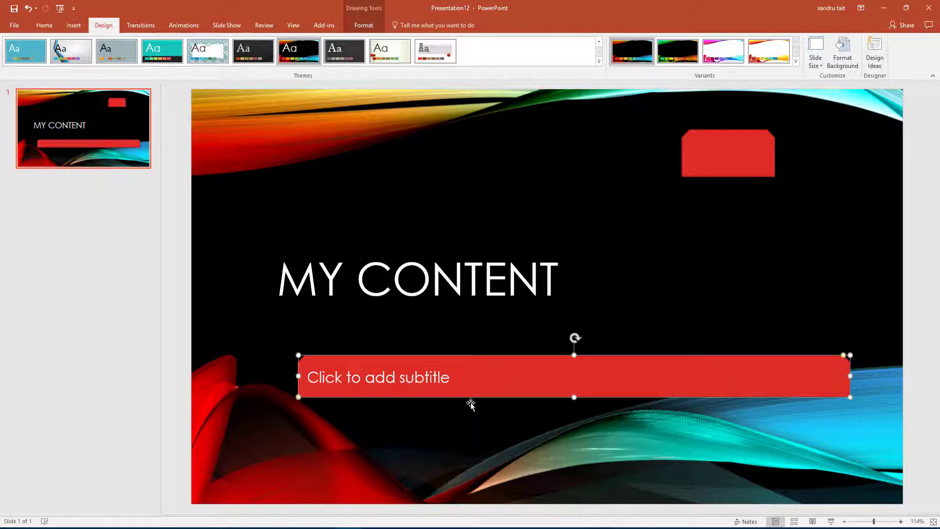
left_click(598, 61)
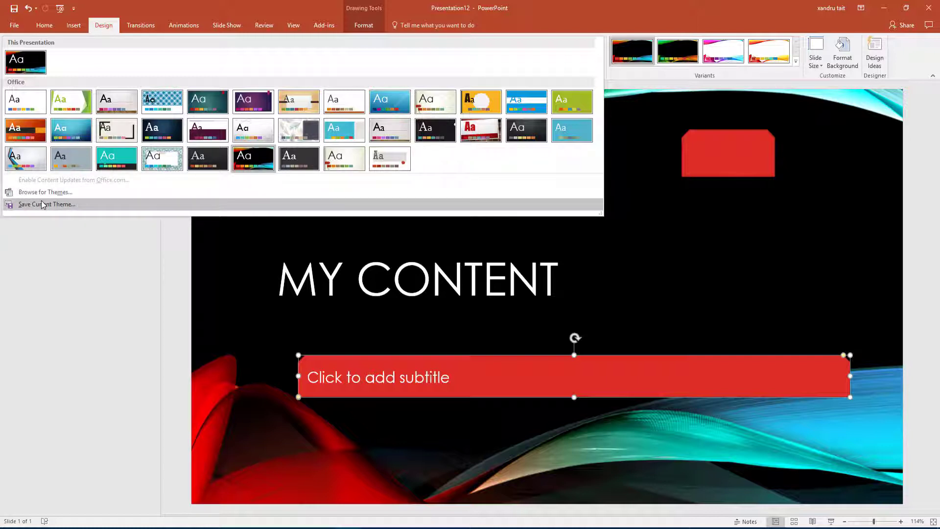
Step: Try the green, pink and white-orange variants, then keep the black variant
left_click(605, 56)
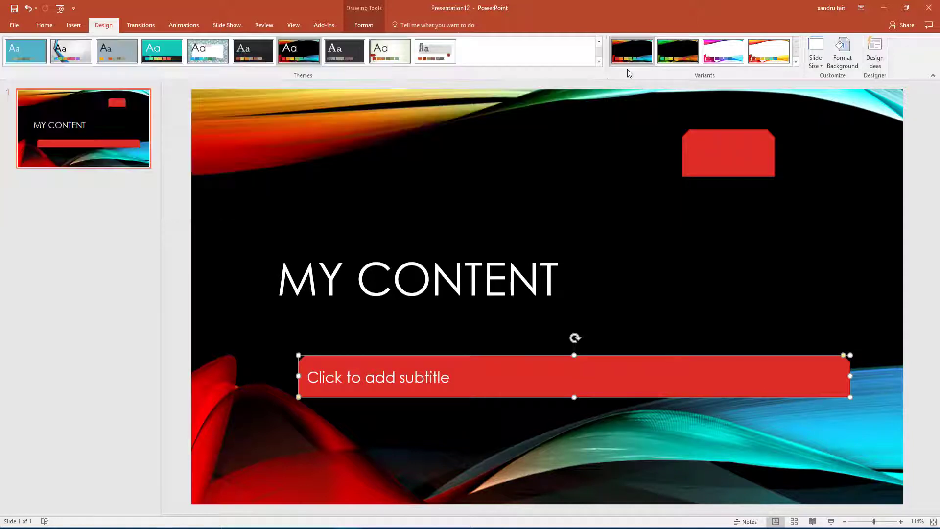
left_click(678, 51)
left_click(713, 57)
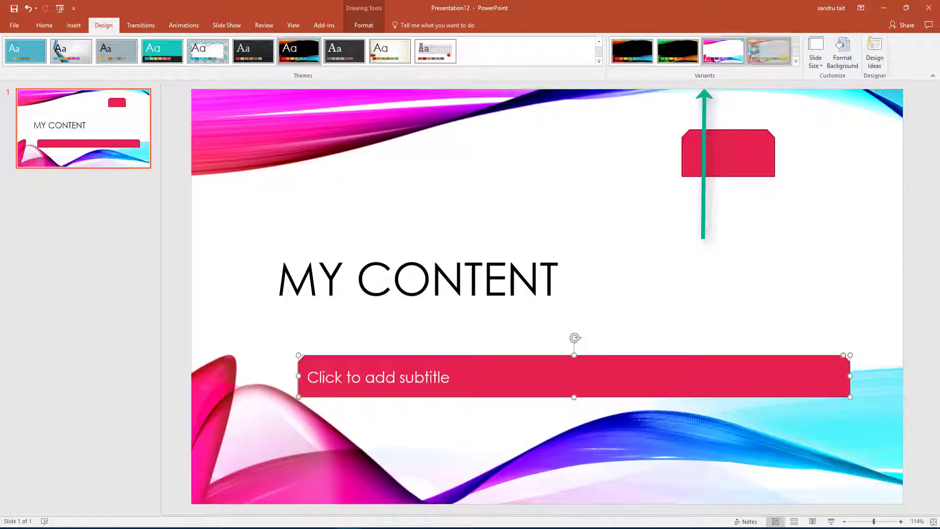
left_click(768, 51)
left_click(631, 51)
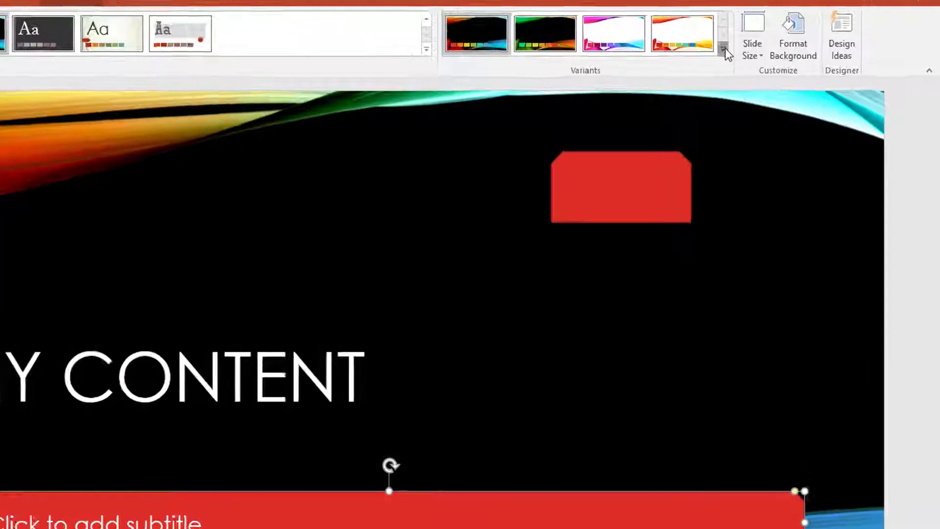
Step: Change the theme colour scheme so the shapes turn blue, and set theme fonts to Arial
left_click(795, 61)
mouse_move(589, 70)
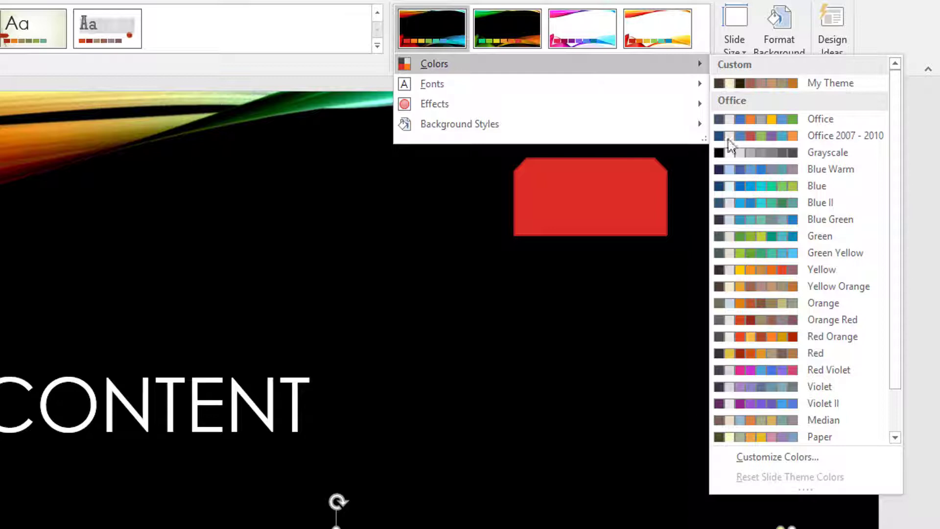
left_click(734, 254)
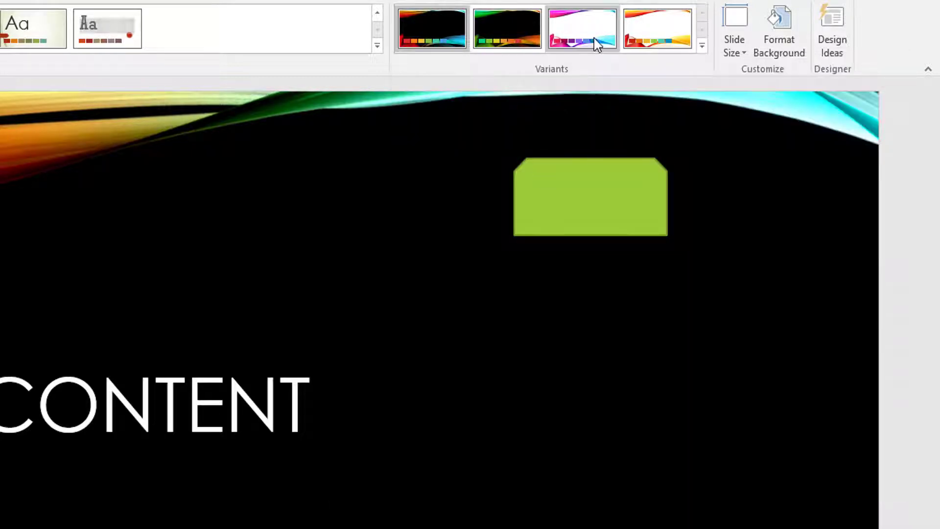
left_click(702, 45)
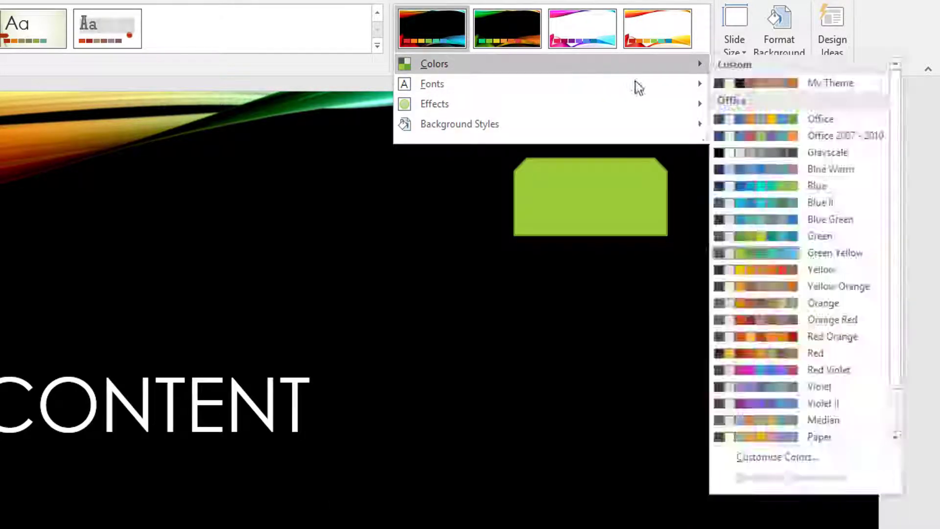
mouse_move(624, 93)
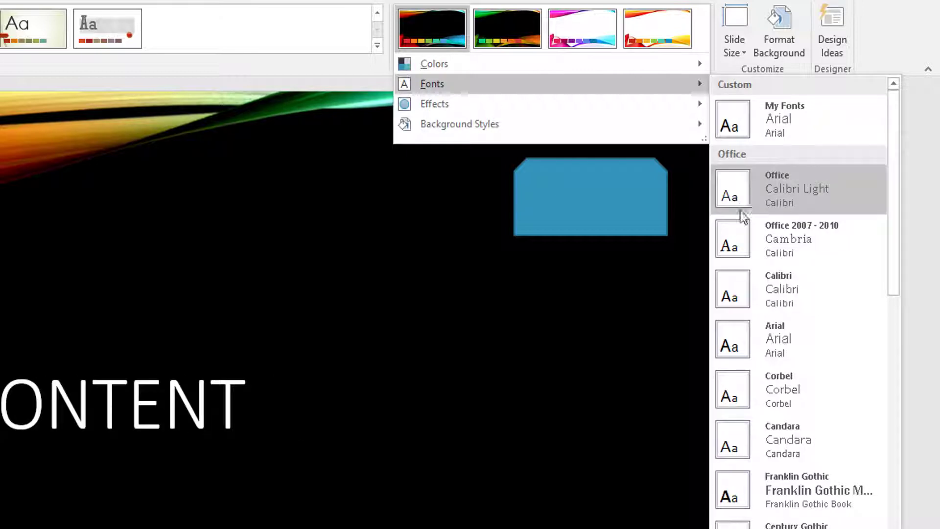
left_click(742, 333)
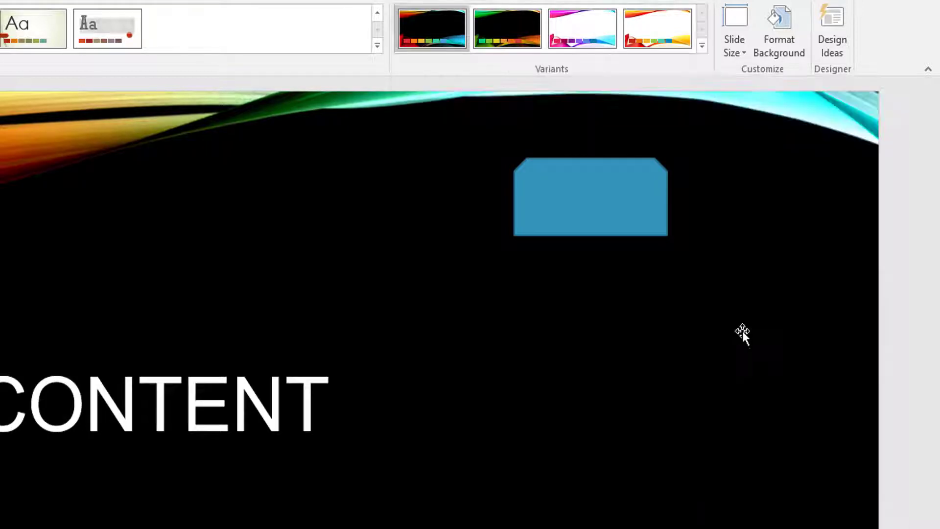
Step: Select the blue shape and bring up the theme Effects gallery
left_click(702, 47)
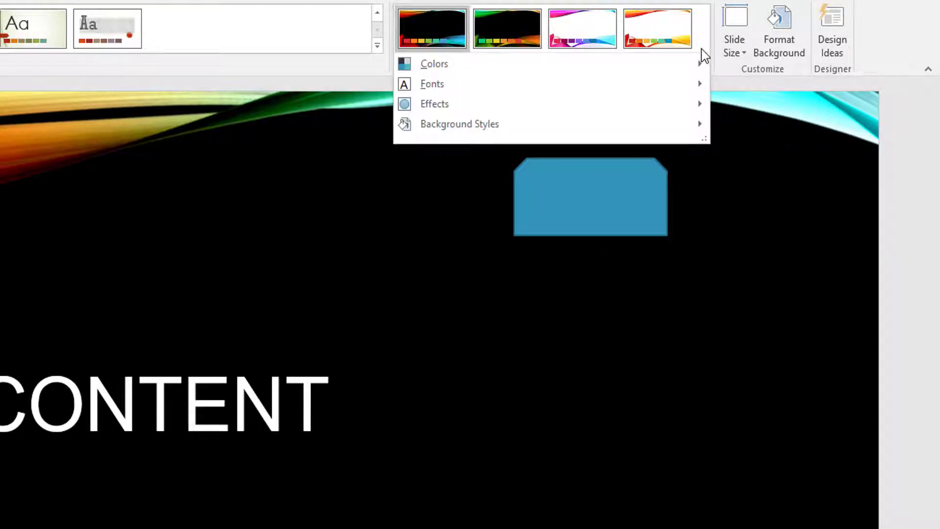
mouse_move(615, 111)
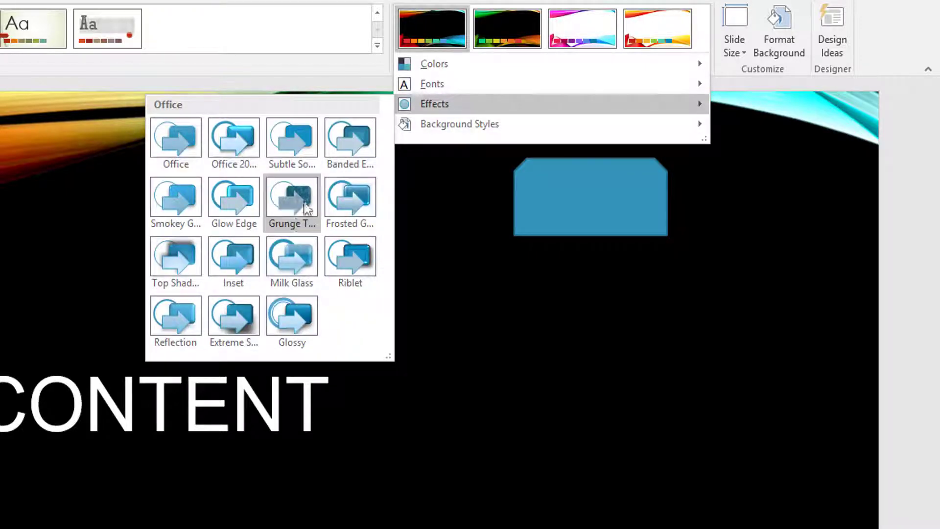
left_click(544, 196)
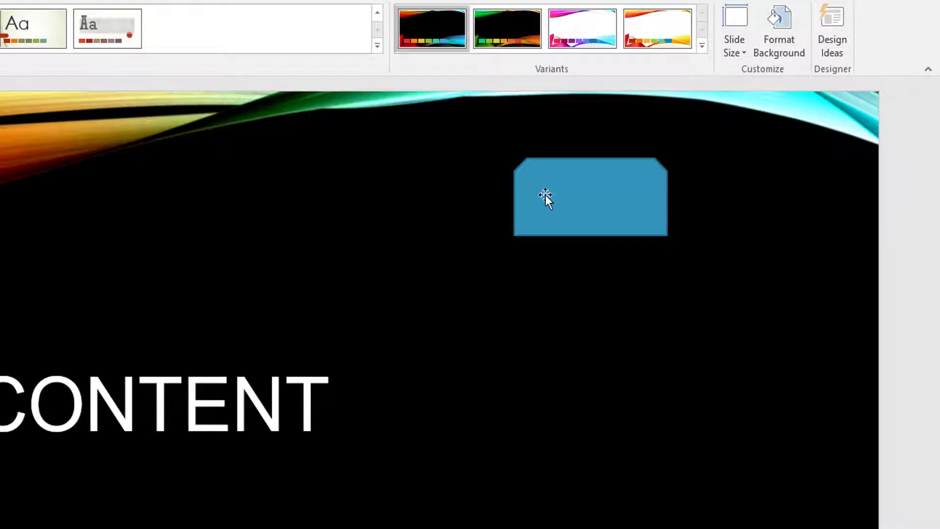
left_click(566, 203)
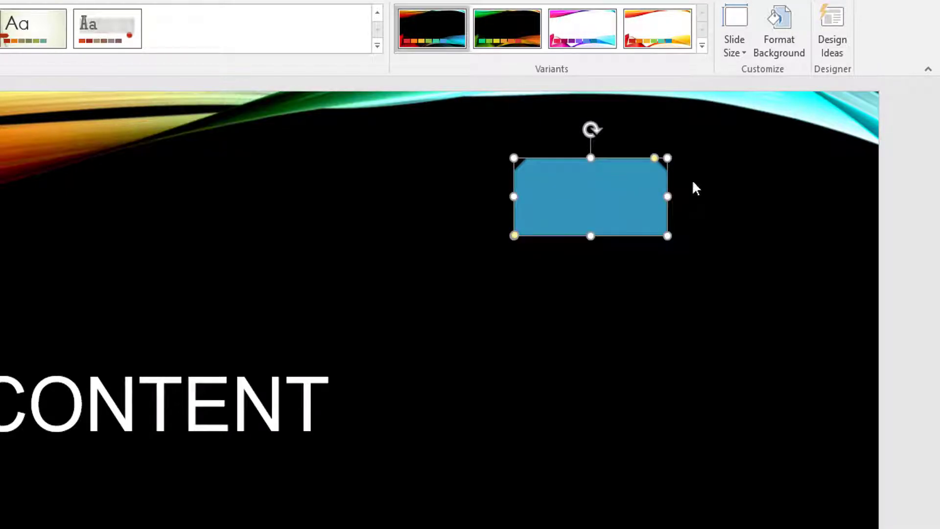
left_click(702, 52)
mouse_move(578, 110)
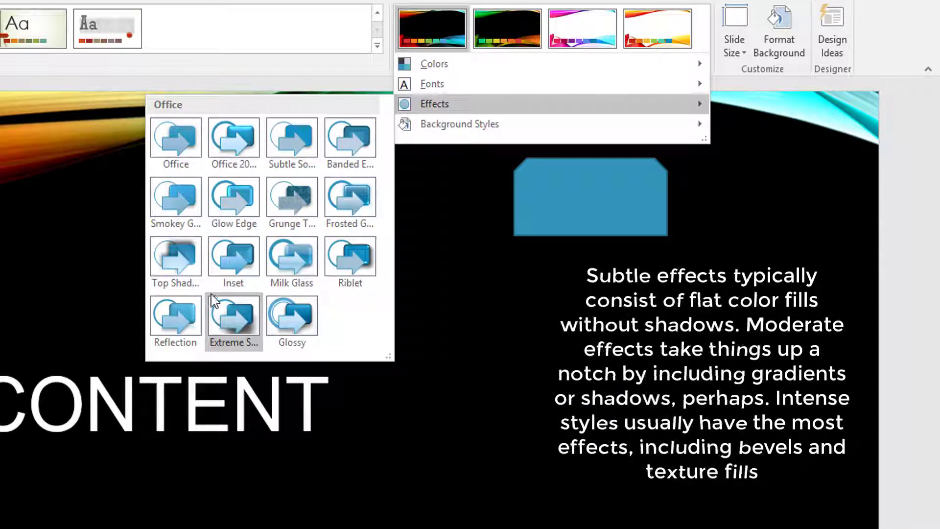
Step: Apply the Top Shadow effects and switch the background to a dark grey style
left_click(177, 264)
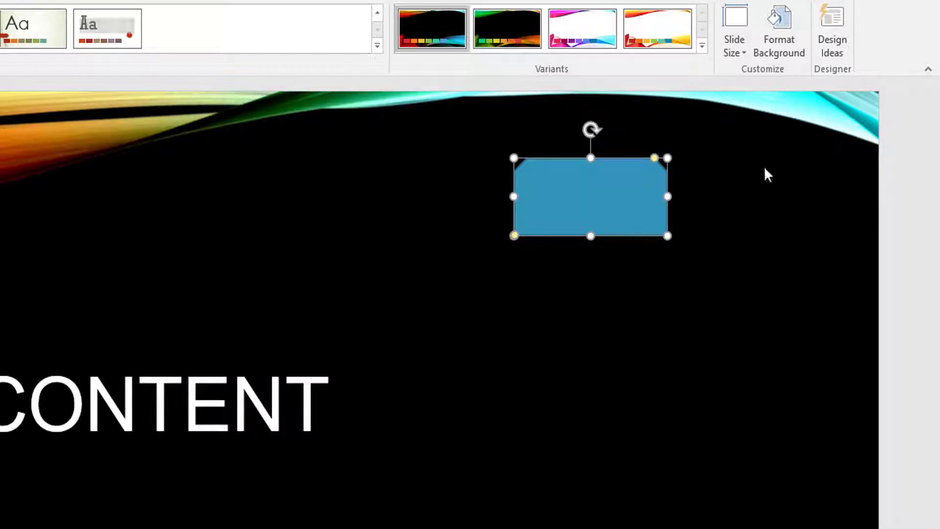
left_click(704, 264)
left_click(702, 46)
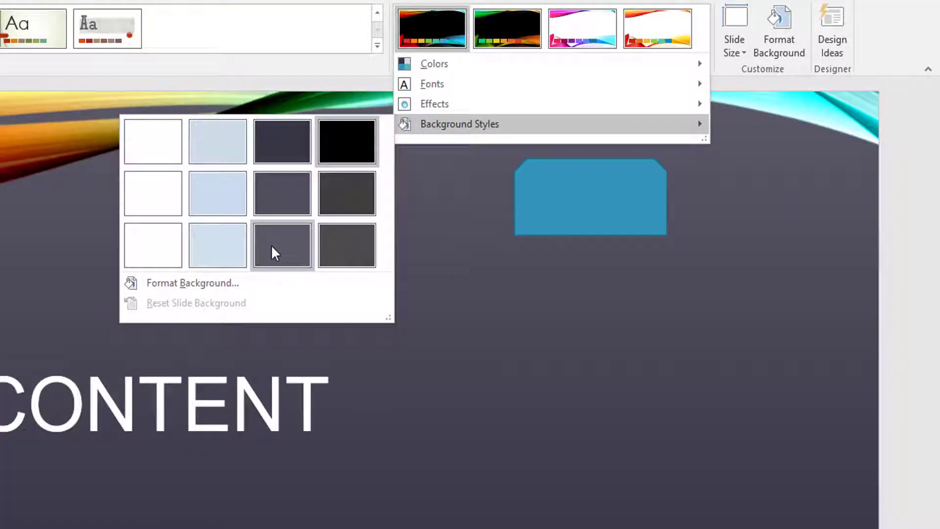
left_click(271, 245)
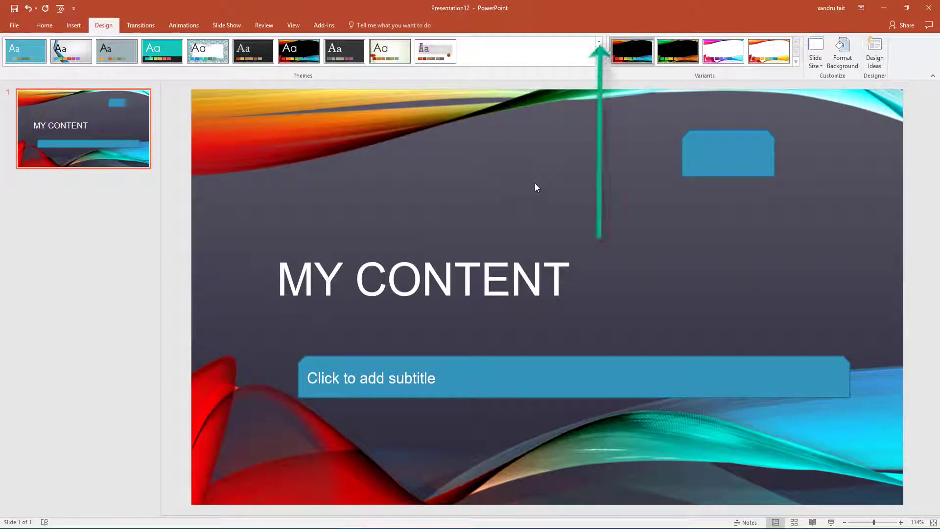
left_click(598, 62)
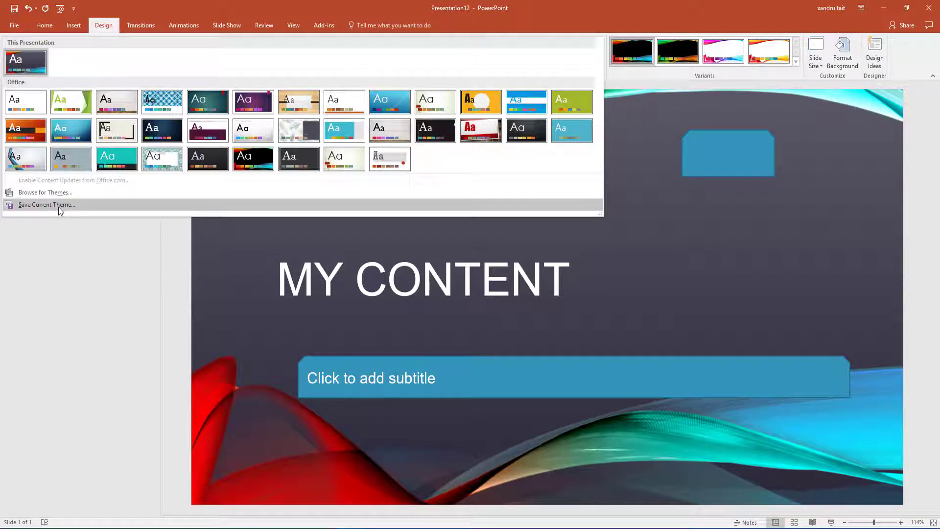
left_click(47, 205)
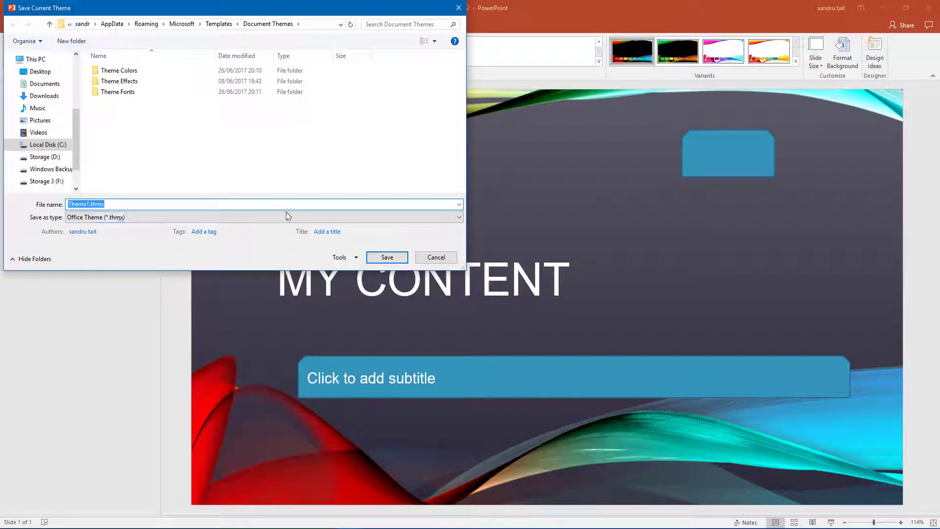
left_click(441, 256)
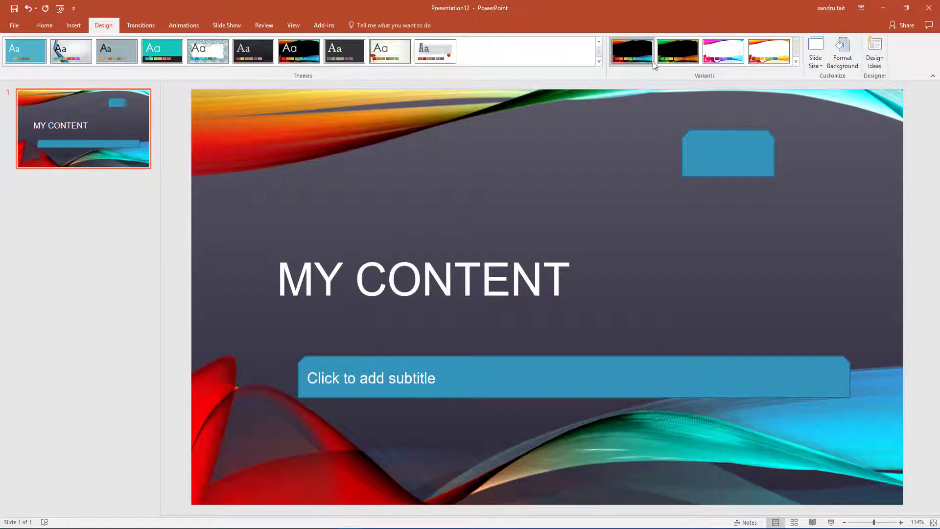
Step: Start a custom theme colour set with white Dark 1 and red Light 1
left_click(796, 62)
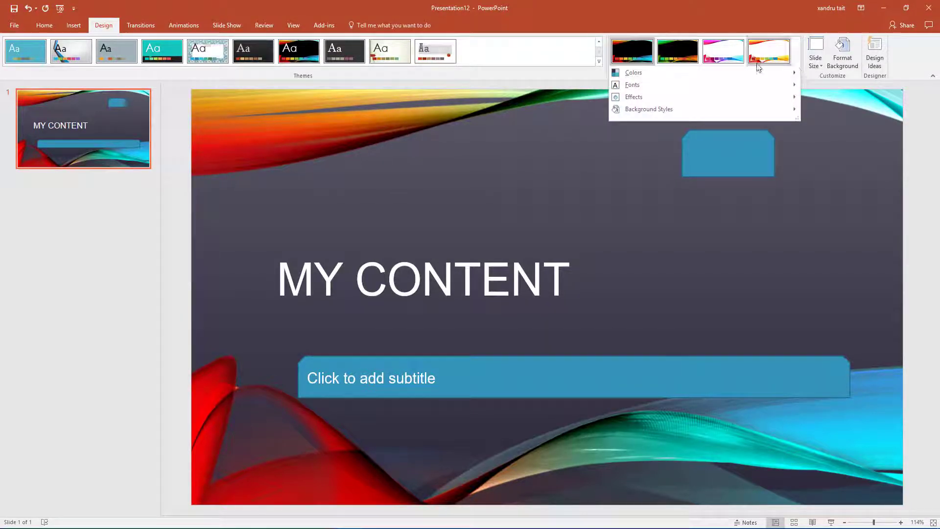
mouse_move(738, 72)
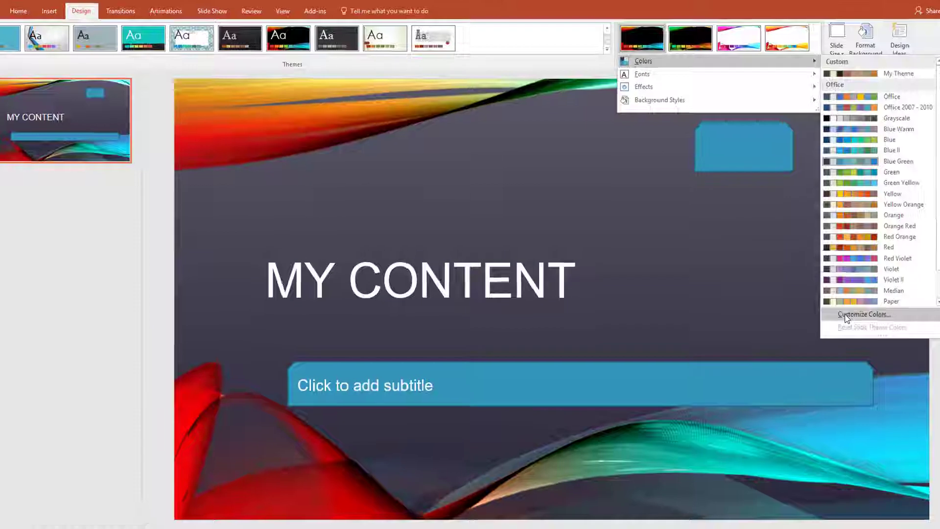
left_click(844, 316)
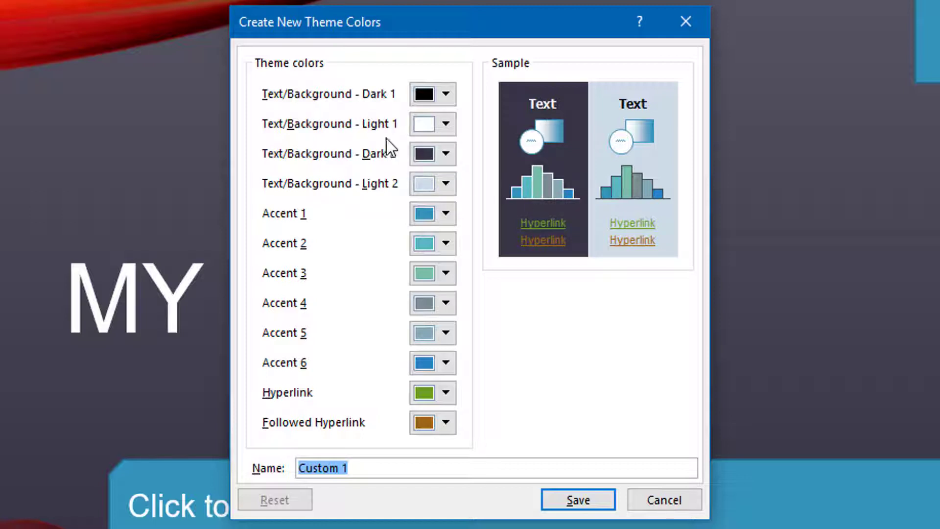
left_click(446, 94)
left_click(434, 141)
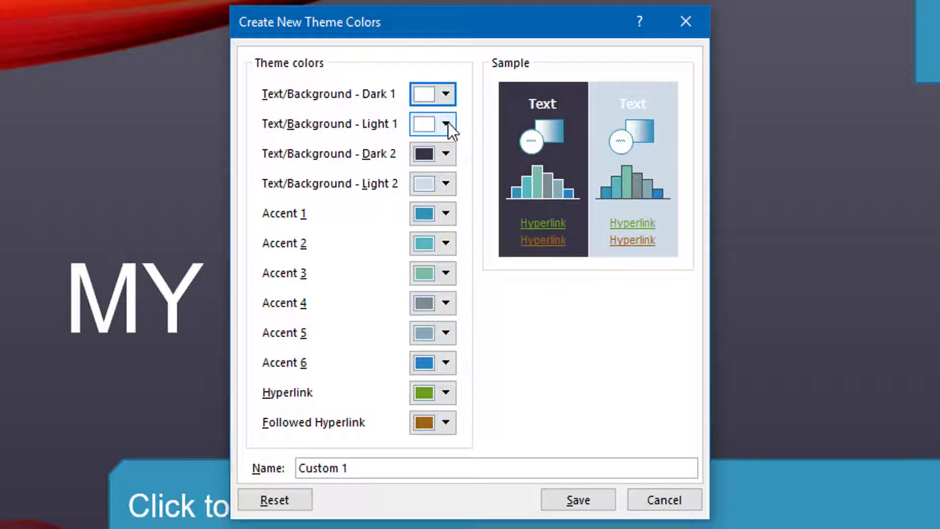
left_click(445, 124)
left_click(435, 290)
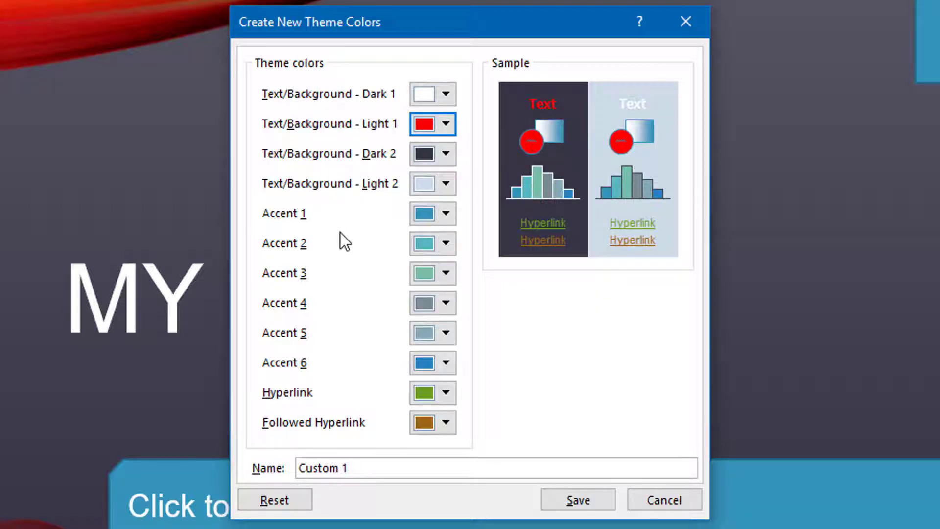
Step: Make Accent 1 yellow and name the colour set My Theme
left_click(447, 211)
left_click(470, 380)
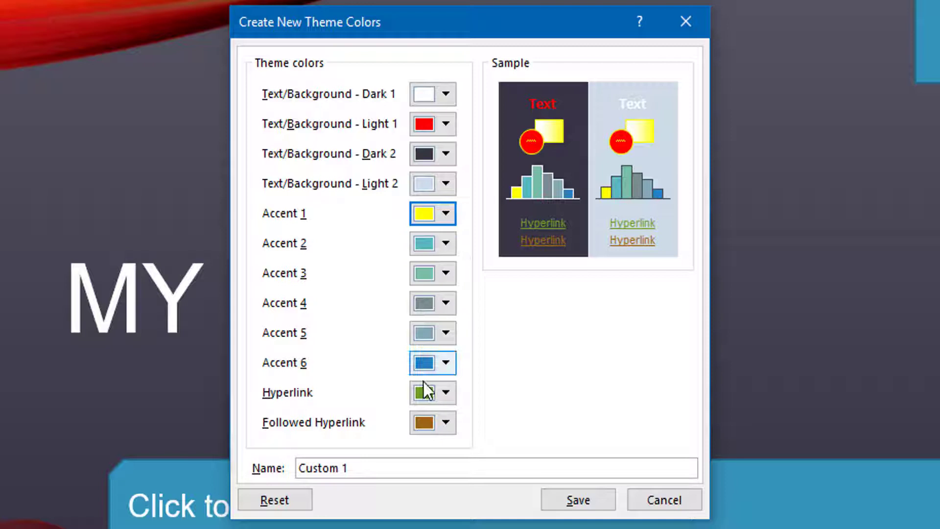
left_click_drag(368, 468, 299, 467)
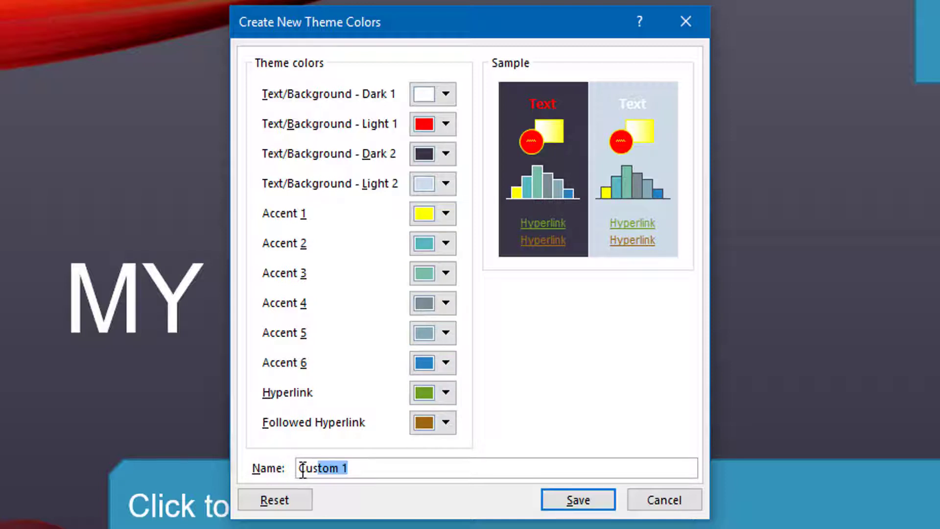
type("My Theme")
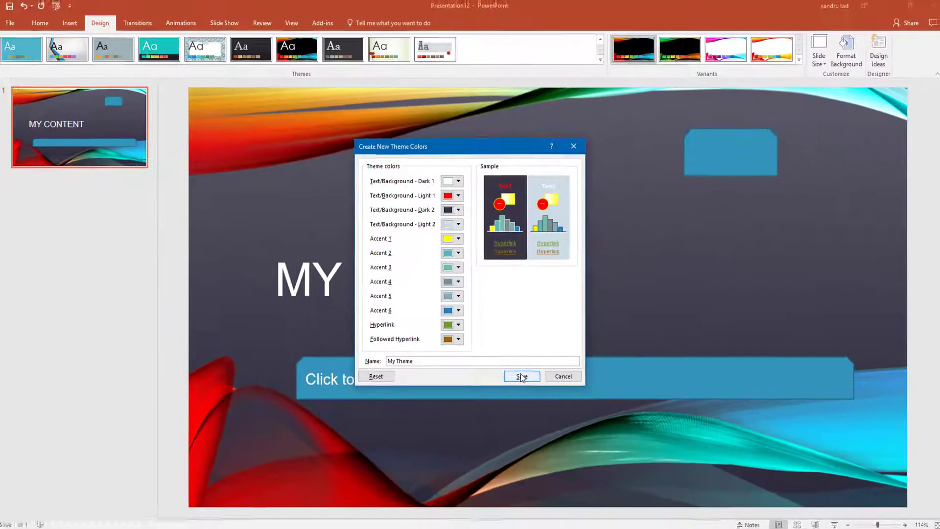
Step: Save the My Theme colours and the current theme as Theme1.thmx, confirming it under Custom
left_click(575, 498)
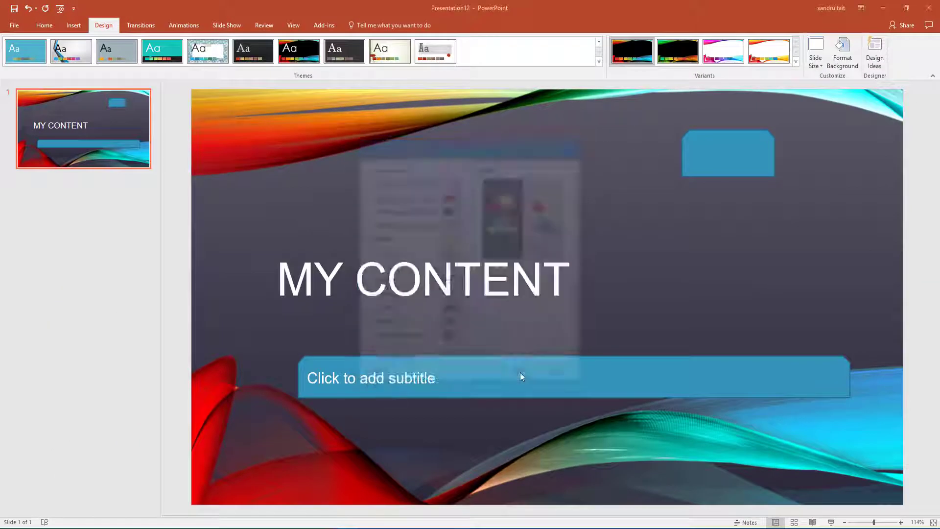
left_click(598, 62)
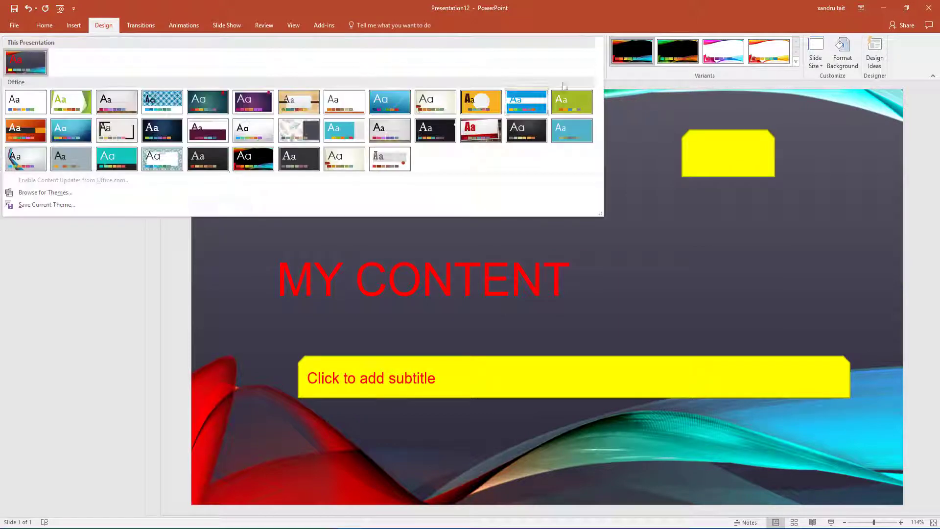
left_click(49, 205)
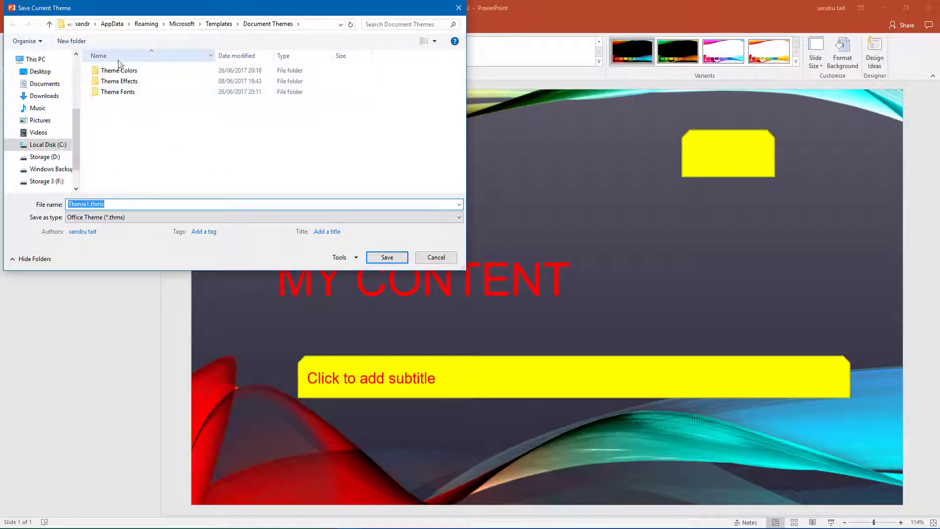
left_click(389, 260)
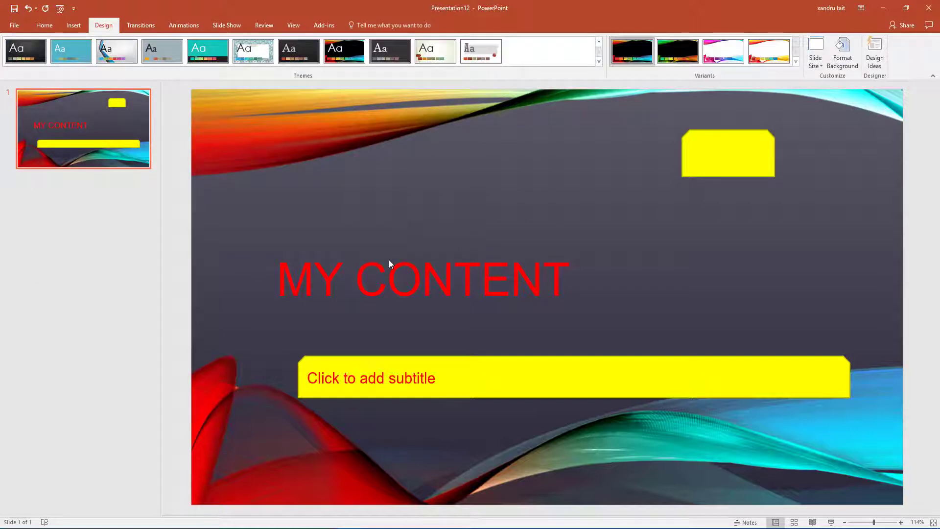
left_click(598, 61)
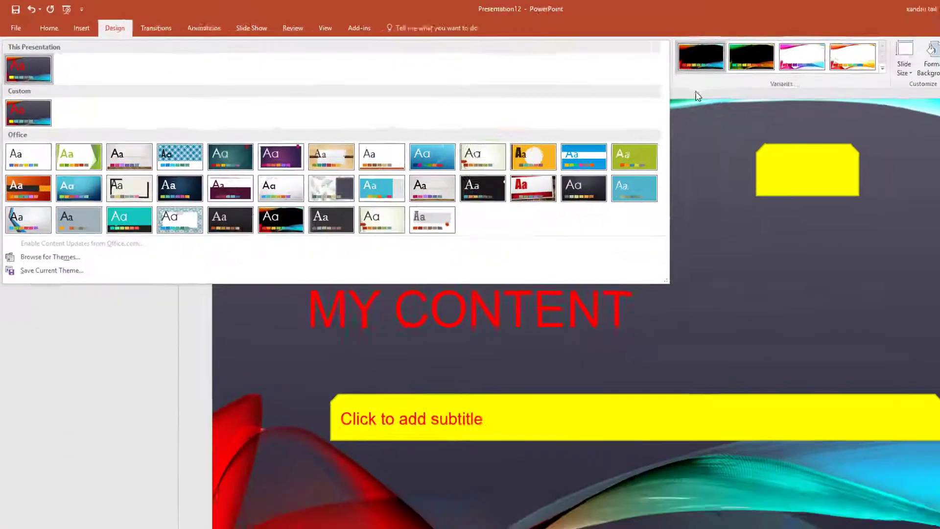
key("Escape")
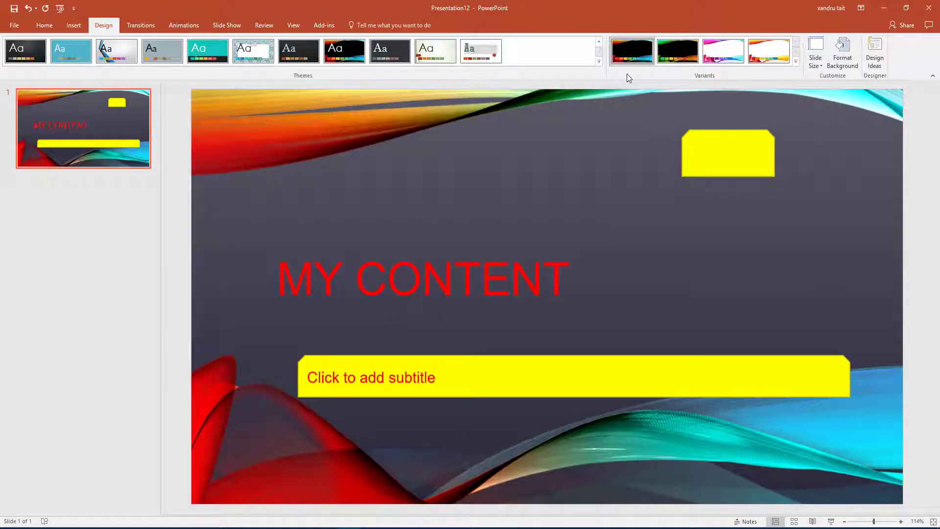
Step: Cancel a custom font set to keep Arial, then show the Background Styles gallery
left_click(796, 62)
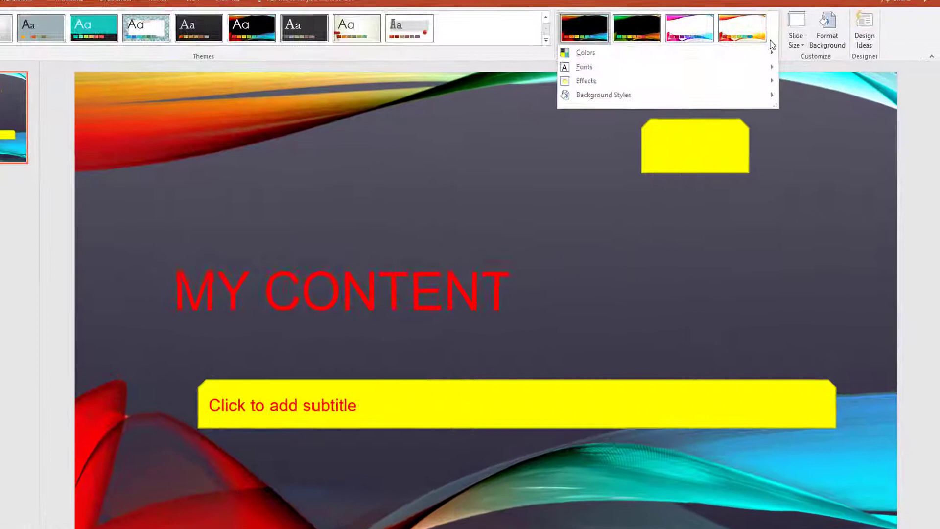
mouse_move(732, 100)
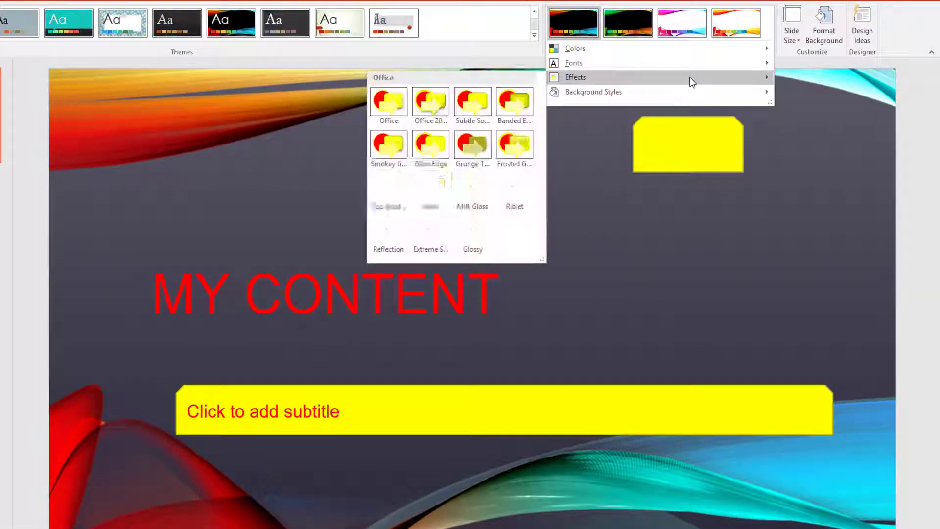
mouse_move(661, 63)
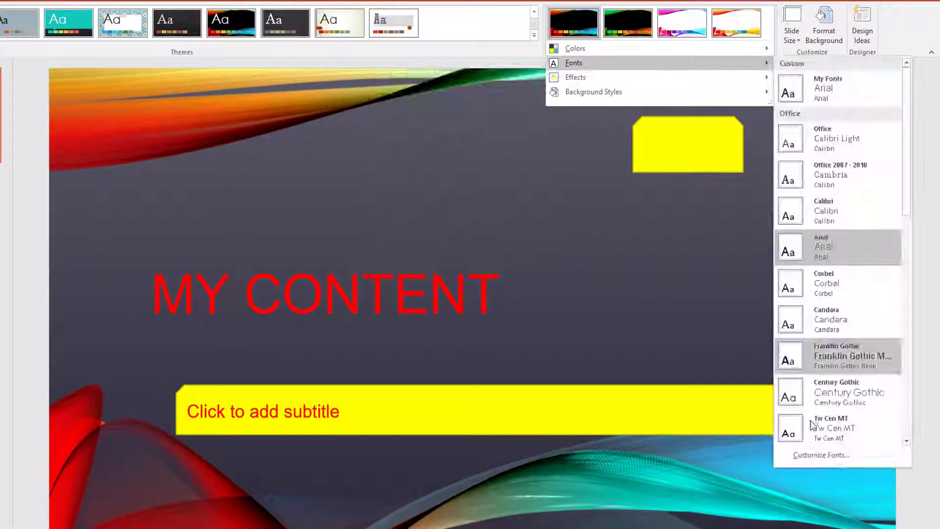
left_click(803, 458)
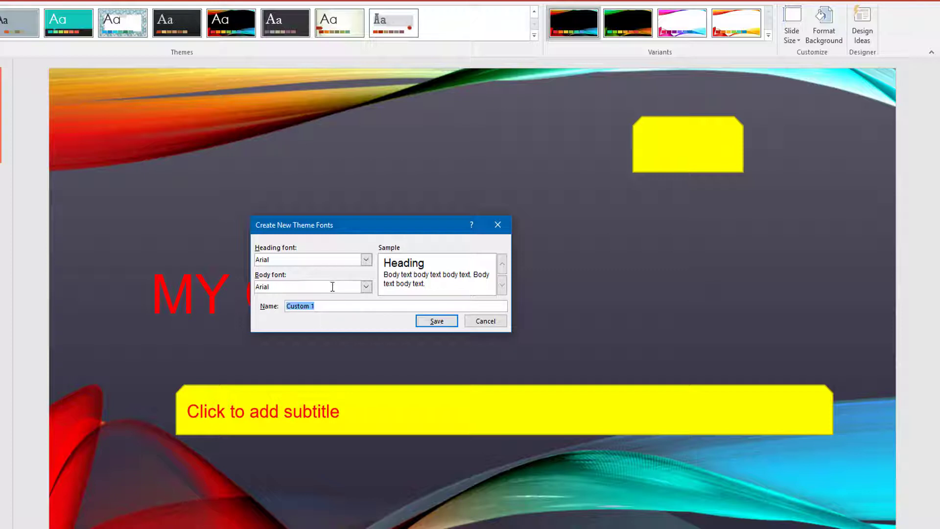
left_click(484, 321)
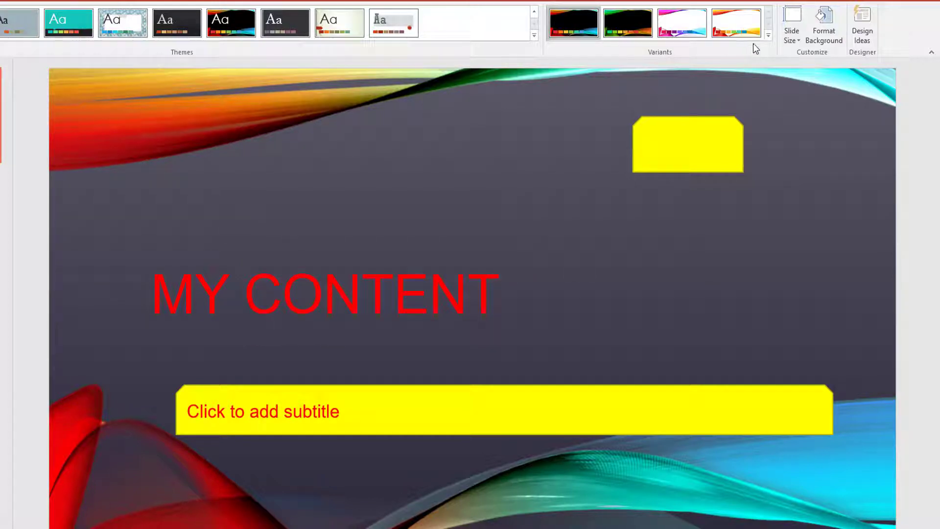
left_click(768, 35)
mouse_move(736, 96)
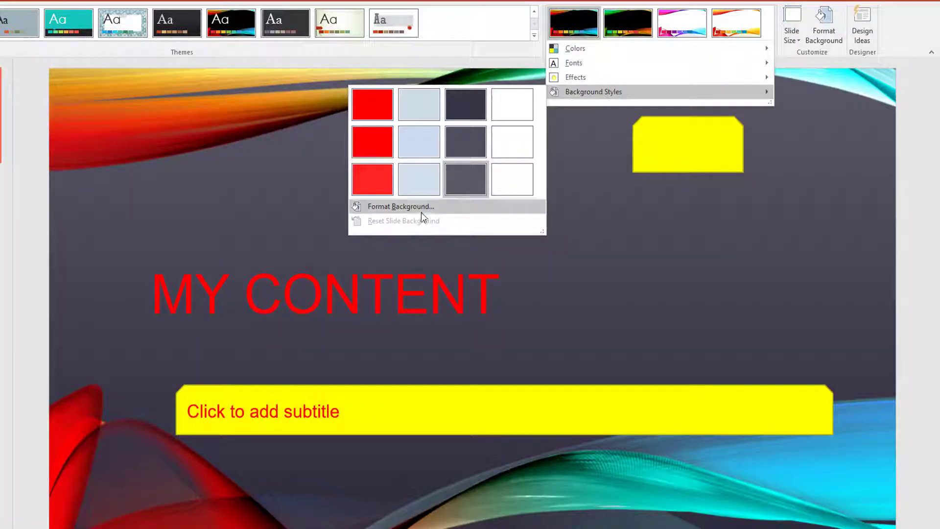
Step: Give the slide background a Rectangular gradient fill after briefly trying Pattern fill
left_click(421, 211)
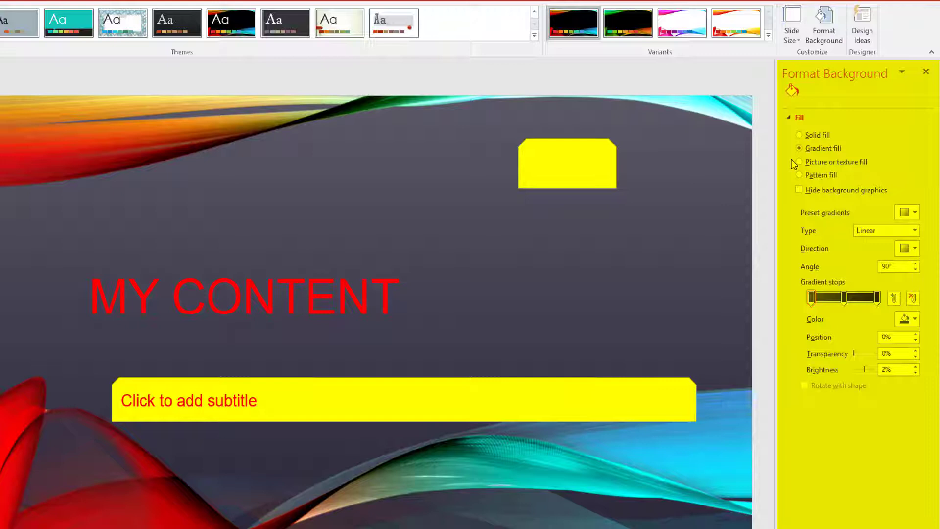
left_click(799, 175)
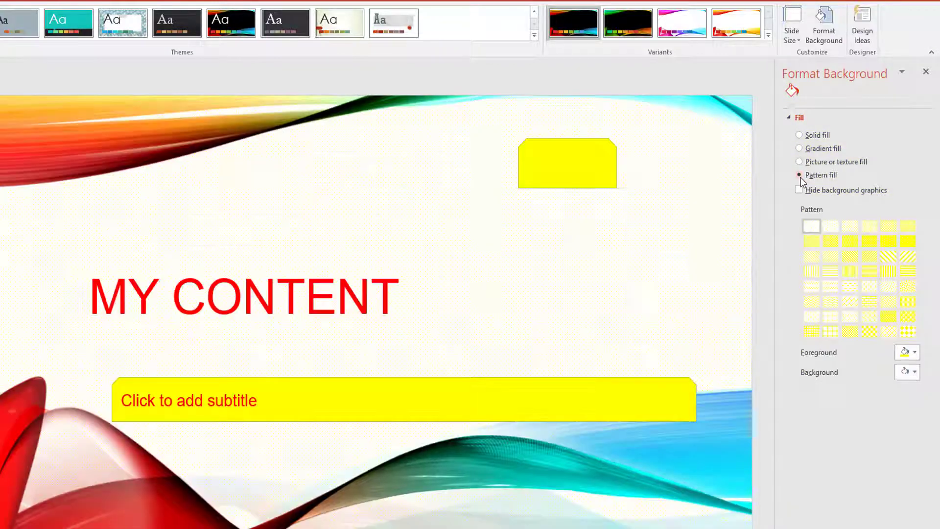
left_click(801, 150)
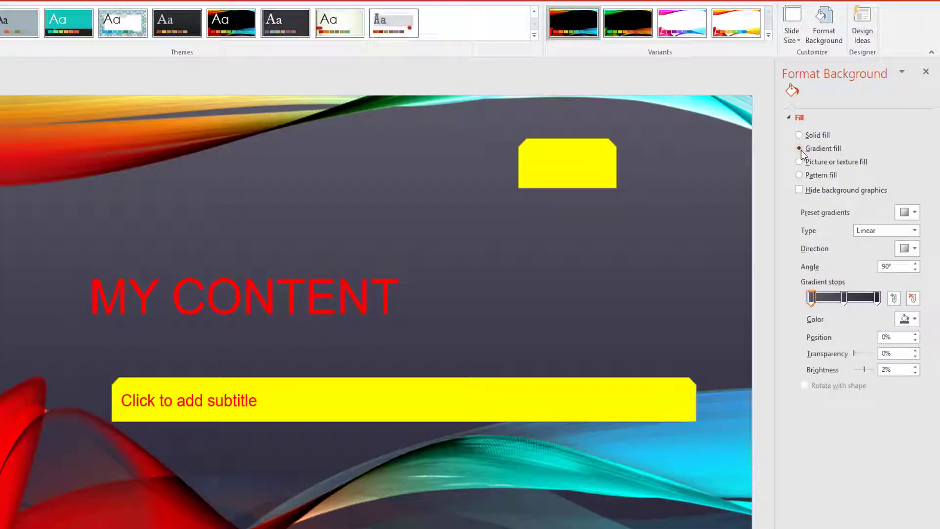
left_click(874, 228)
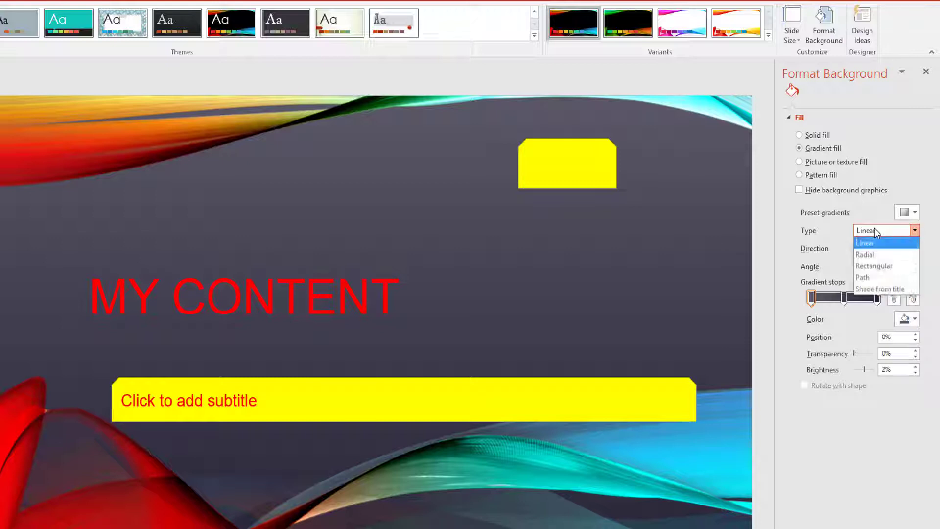
left_click(872, 266)
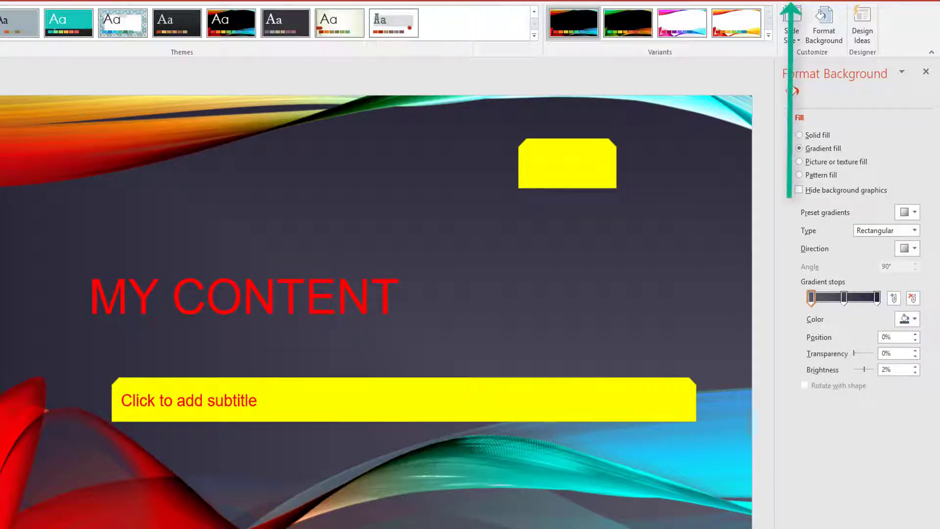
left_click(789, 38)
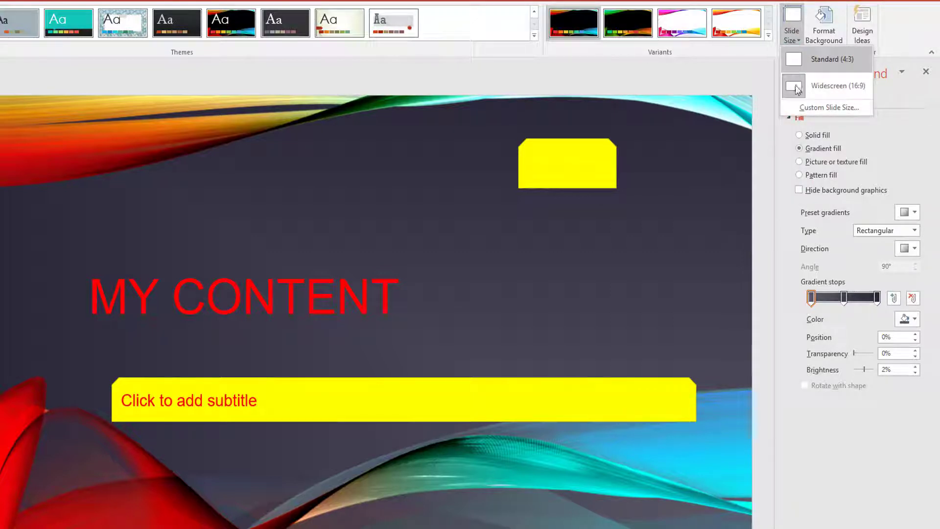
Step: Try Standard 4:3 with content scaled to fit, then return to Widescreen 16:9
left_click(803, 58)
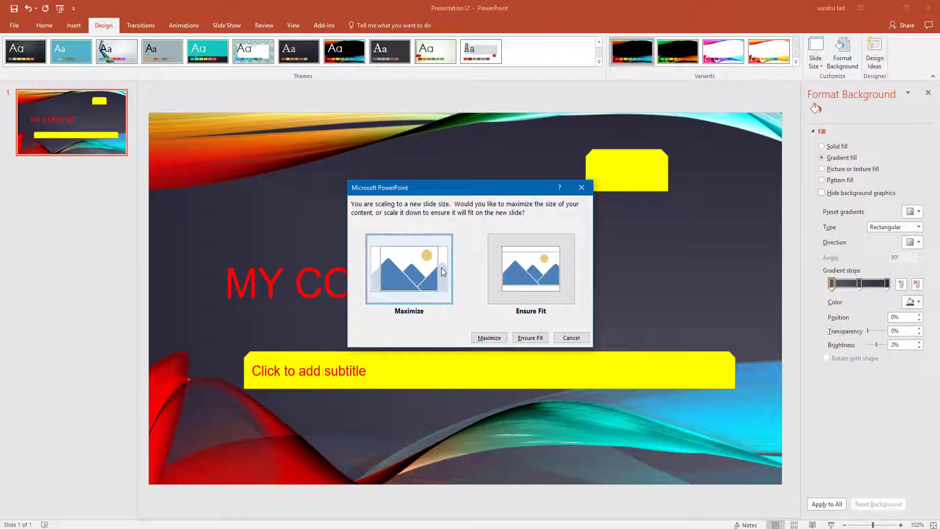
left_click(521, 277)
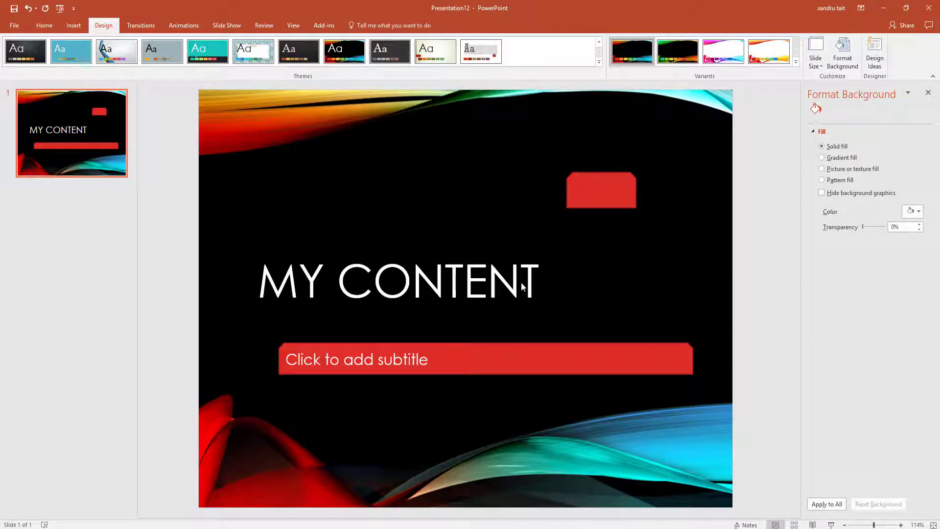
left_click(815, 54)
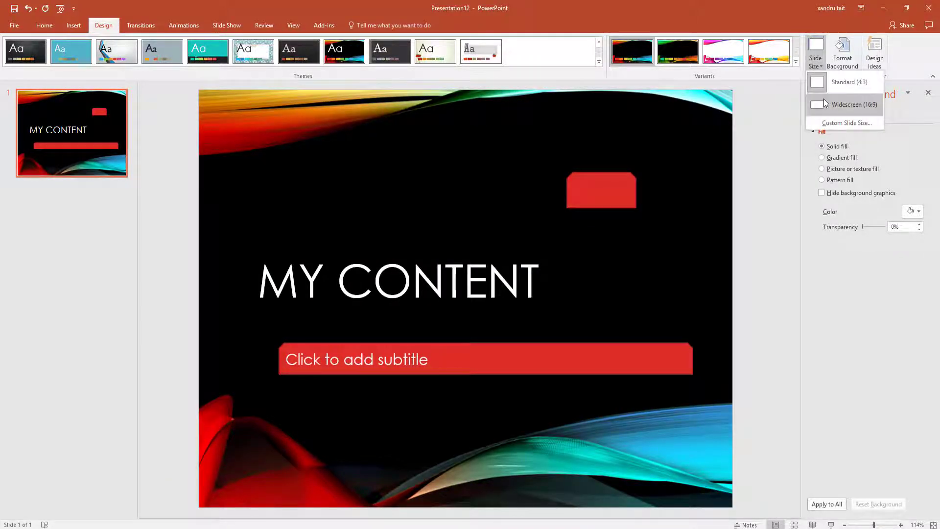
left_click(832, 101)
Step: Set a custom slide height of 20.699 cm, landscape slides and landscape notes/handouts
left_click(814, 54)
left_click(832, 122)
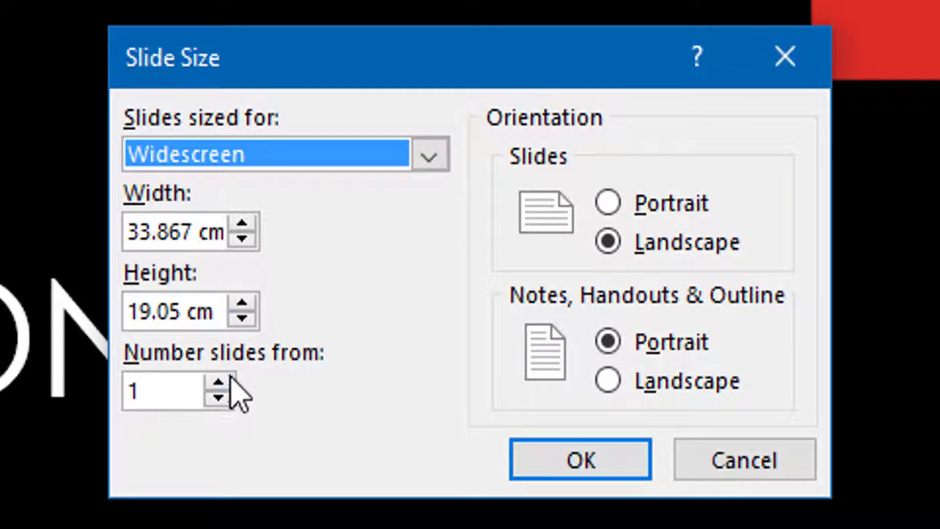
left_click(244, 302)
left_click(243, 302)
left_click(243, 302)
left_click(244, 301)
left_click(243, 302)
left_click(243, 302)
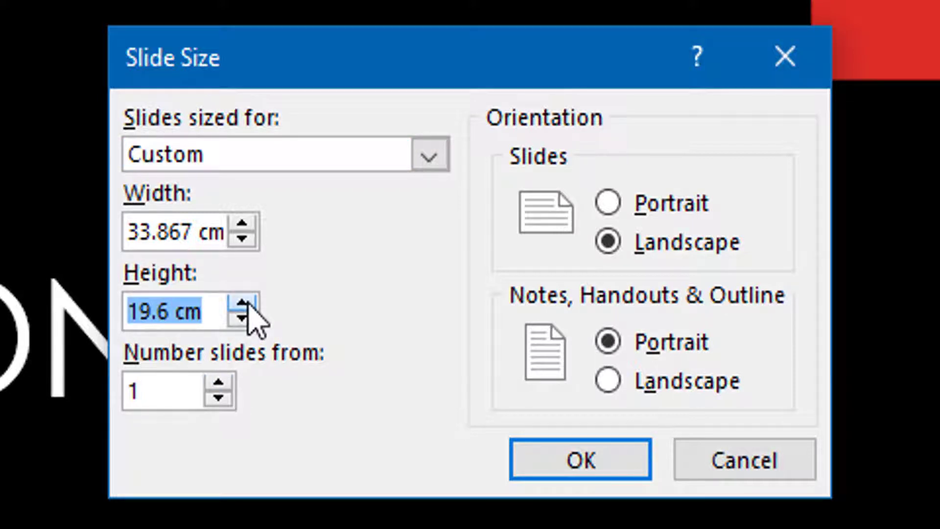
left_click(243, 302)
left_click(243, 302)
left_click(243, 302)
left_click(244, 302)
left_click(244, 302)
left_click(243, 302)
left_click(243, 302)
left_click(243, 302)
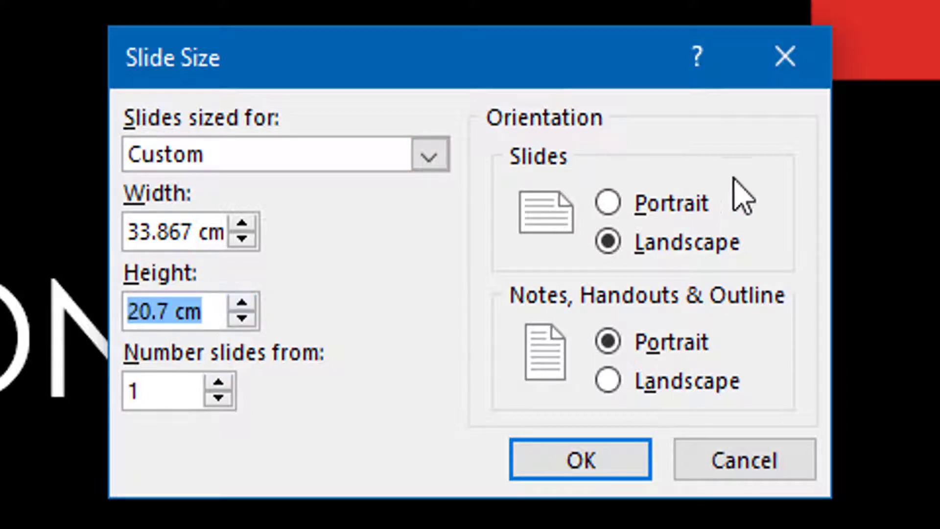
left_click(617, 204)
left_click(618, 246)
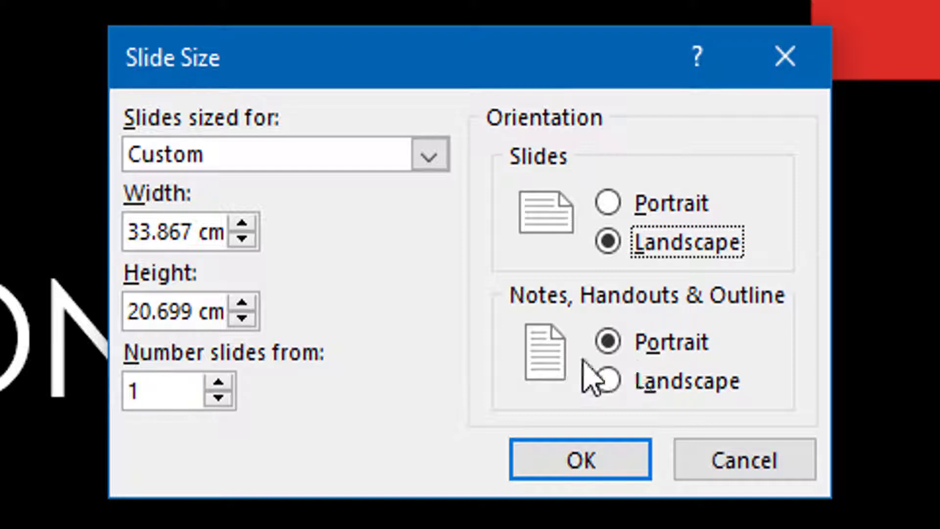
left_click(608, 380)
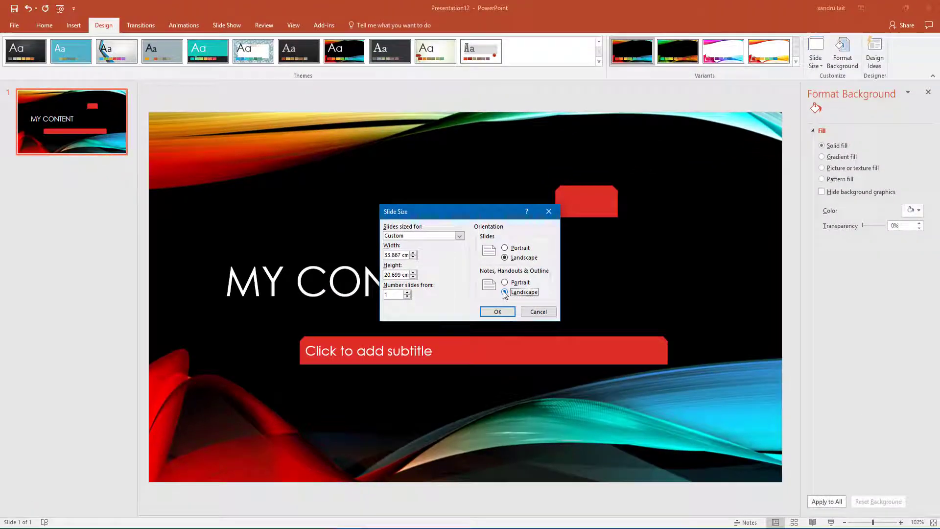
Step: Apply the custom slide size and start creating Word handouts from the Export page
key("Return")
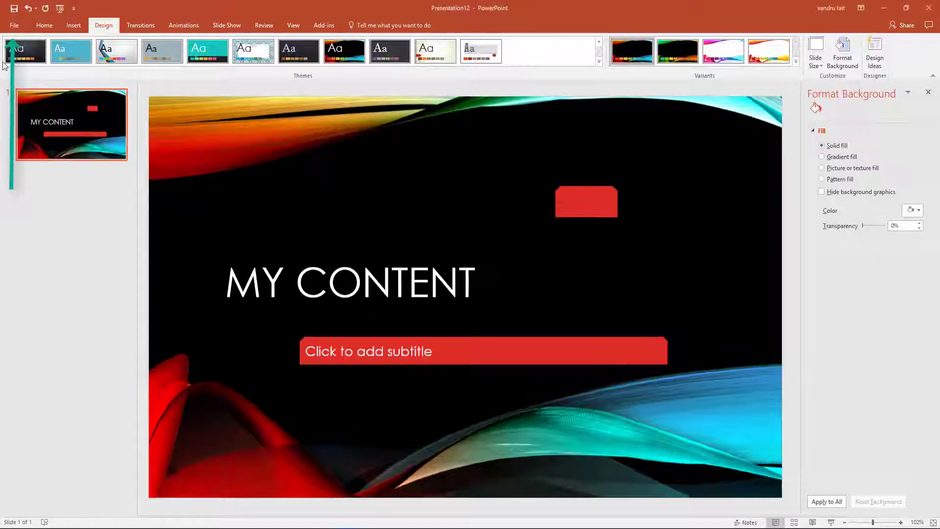
left_click(14, 26)
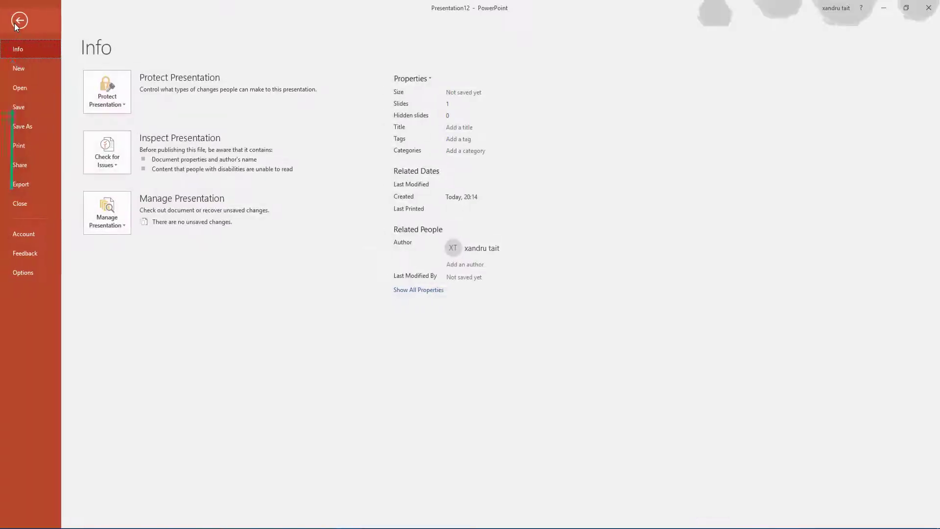
left_click(38, 185)
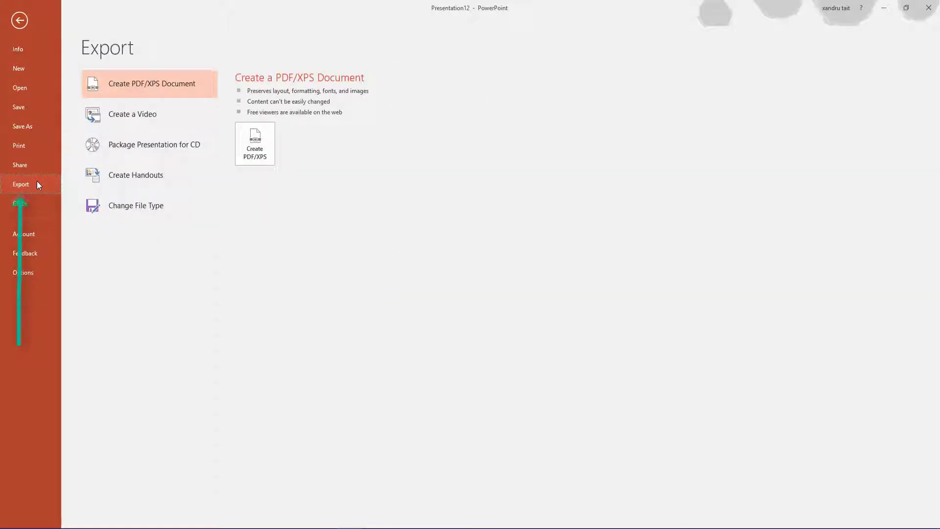
left_click(118, 175)
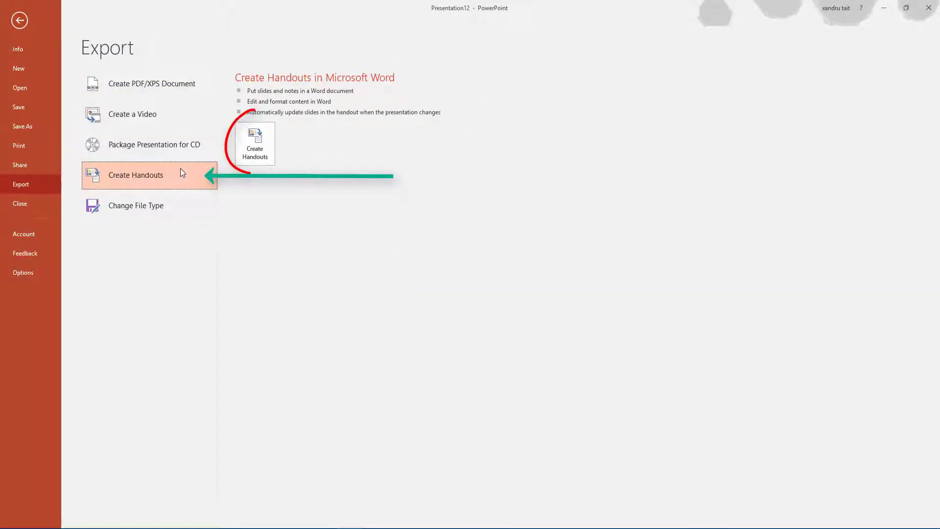
left_click(253, 144)
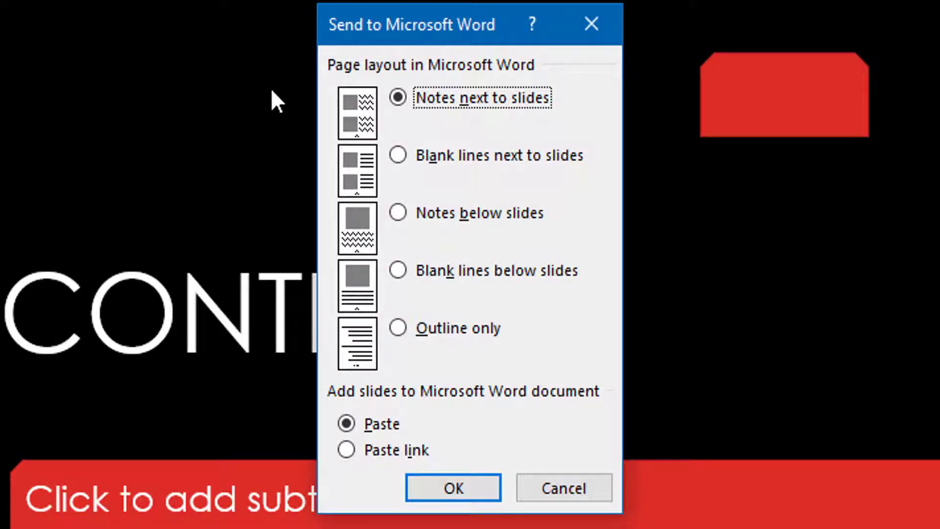
Step: Try the notes-below, blank-lines-below and outline-only handout layouts, then cancel the export
left_click(397, 213)
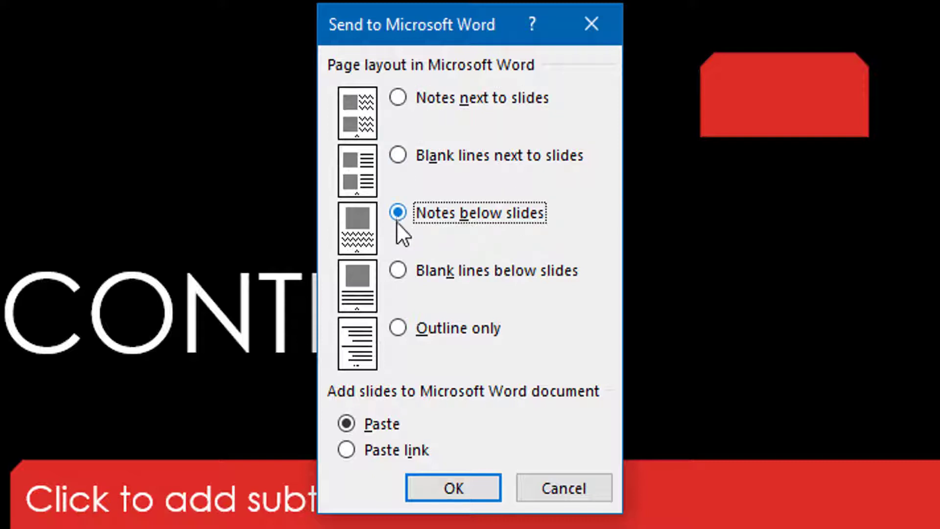
left_click(399, 270)
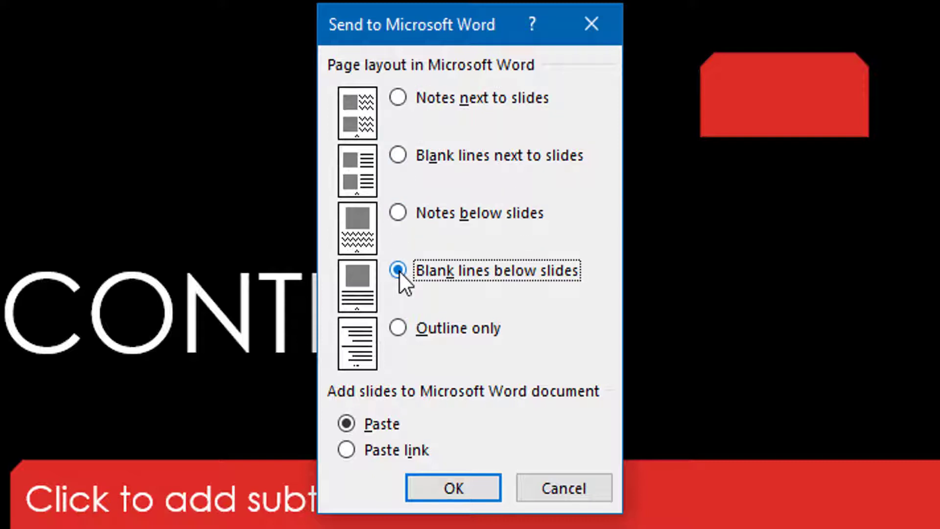
left_click(398, 327)
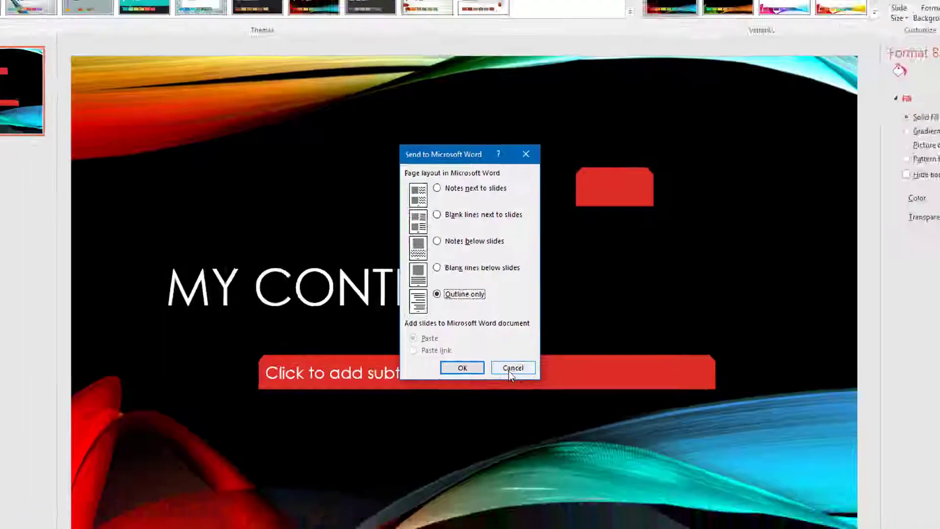
left_click(564, 488)
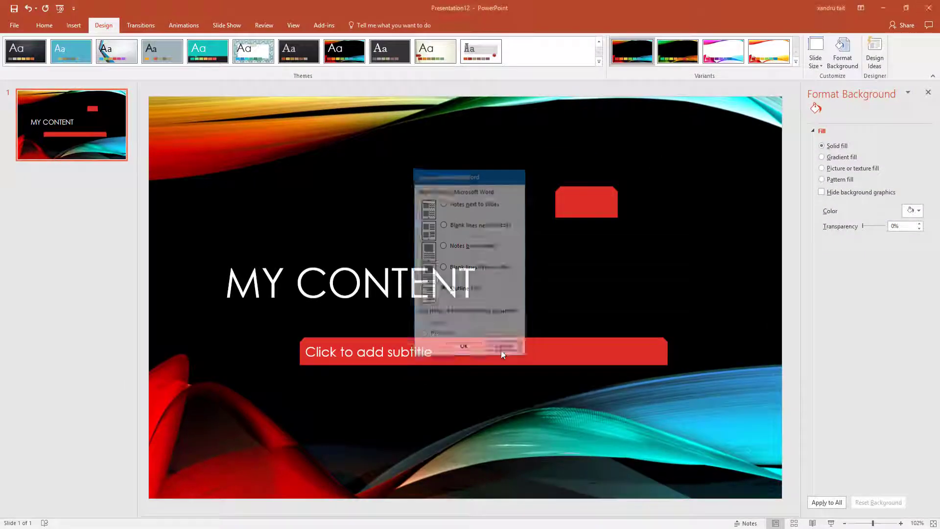
Step: Close the Format Background pane and request Design Ideas for the slide
left_click(927, 92)
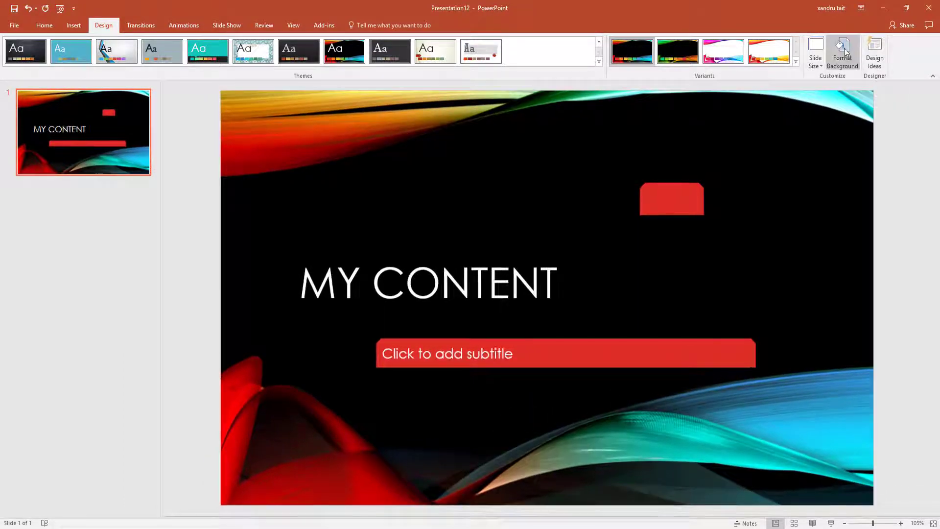
left_click(843, 52)
left_click(927, 93)
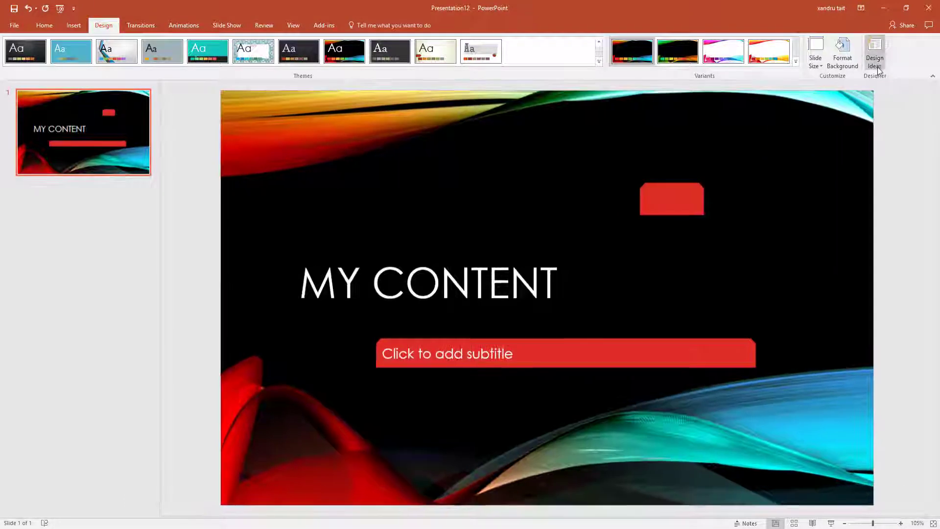
left_click(875, 57)
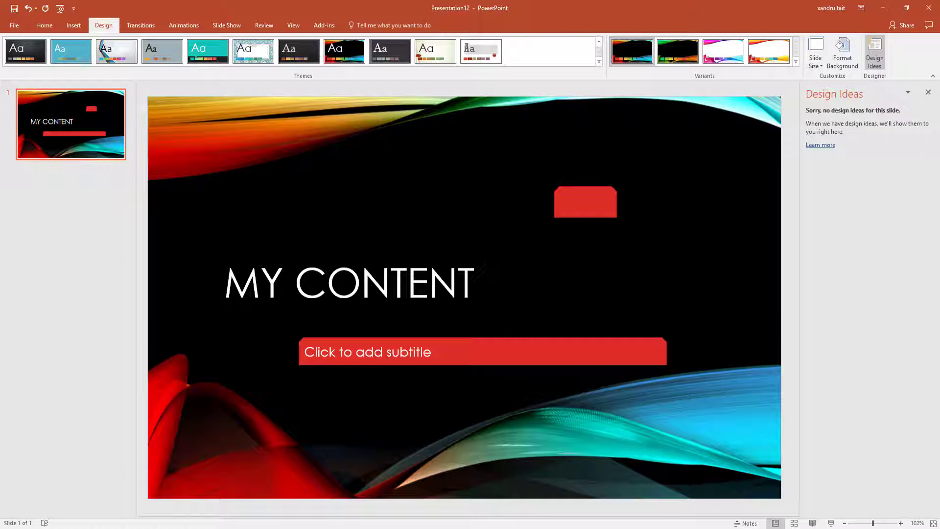
Step: Try the teal striped and dark grey themes, ending on the grey textured theme with orange accents
left_click(198, 49)
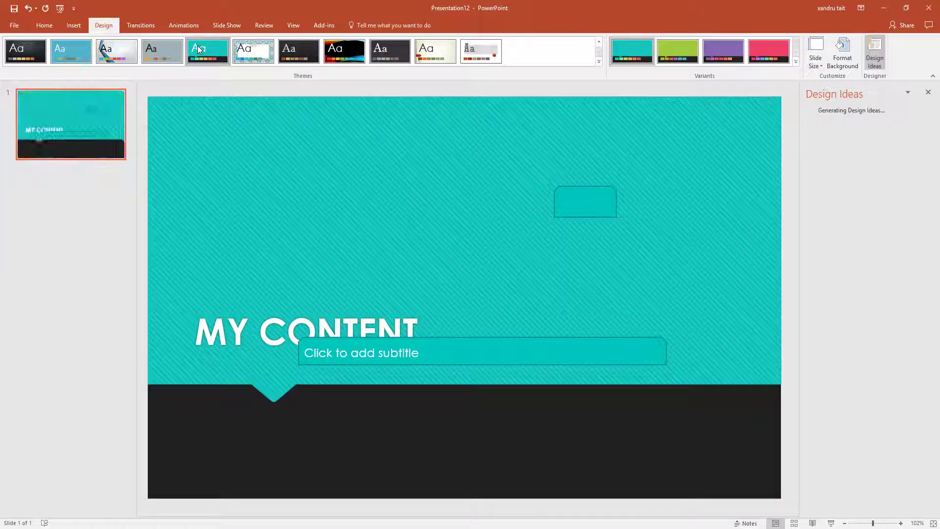
left_click(874, 53)
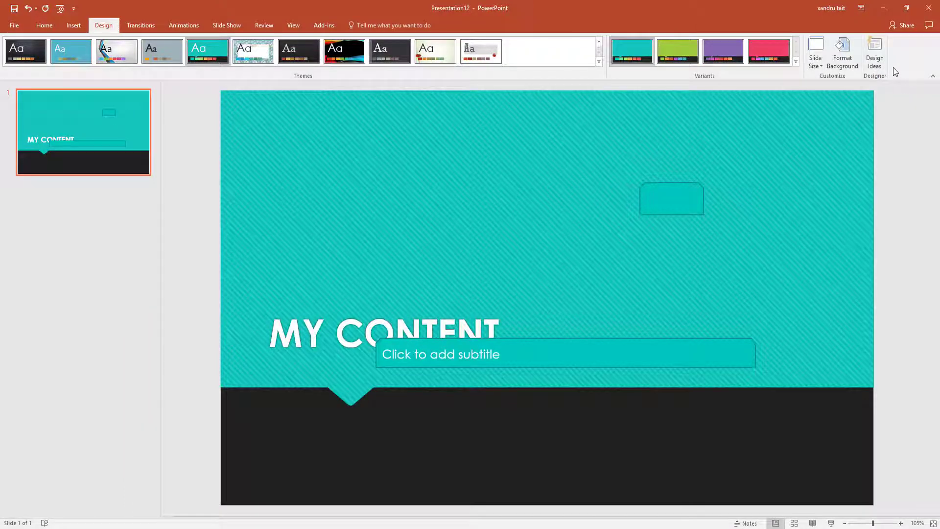
left_click(874, 53)
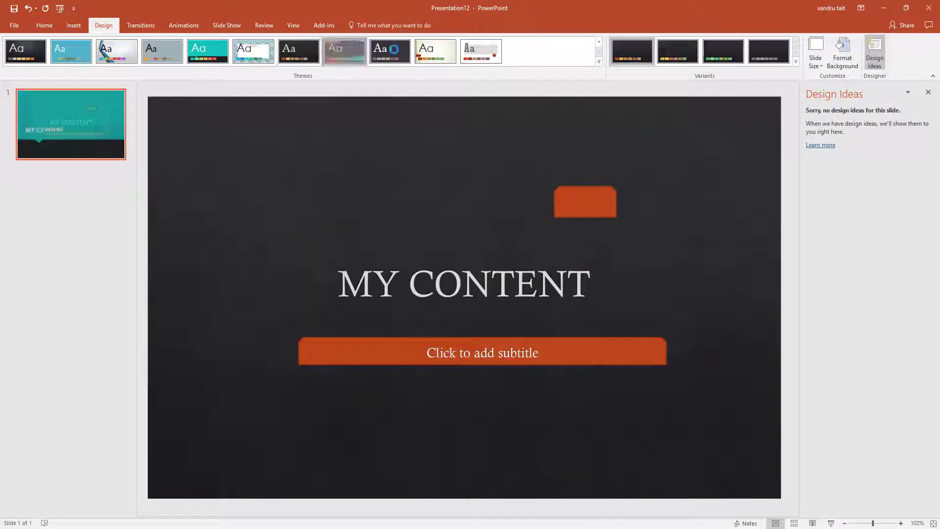
left_click(395, 51)
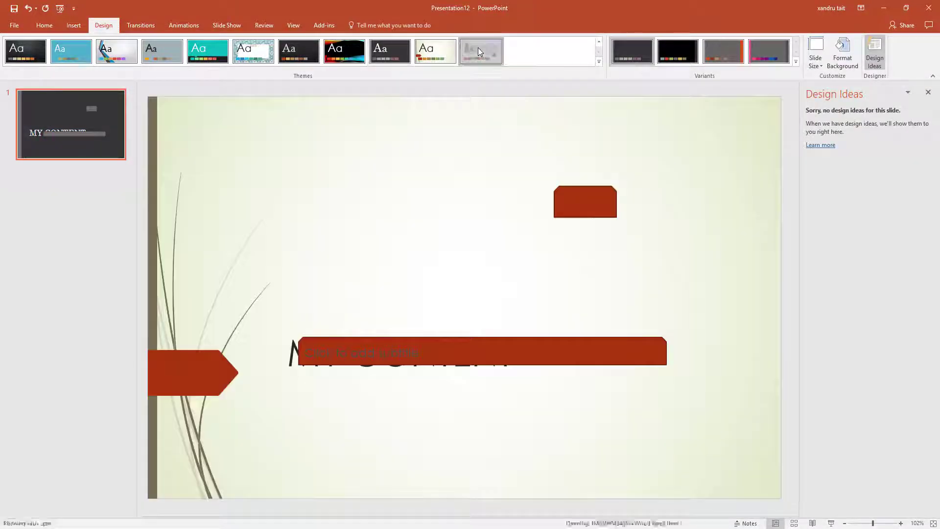
left_click(479, 49)
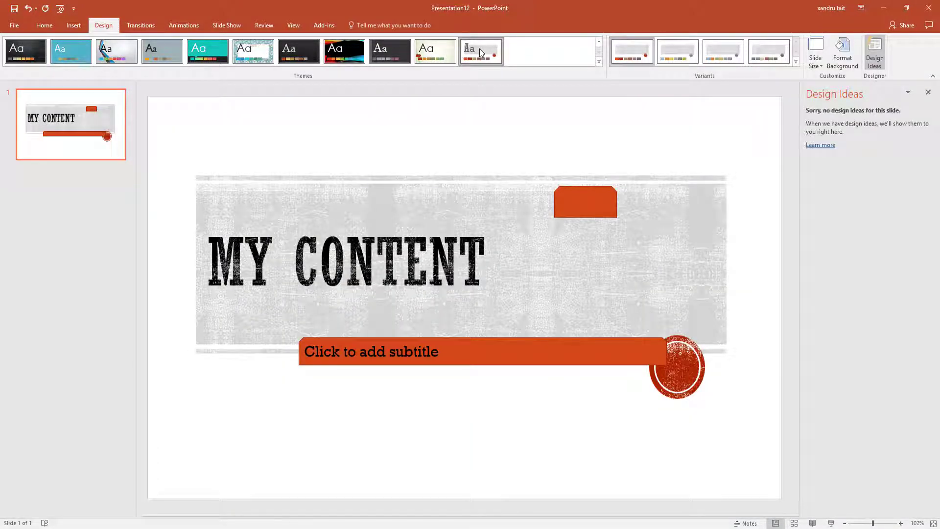